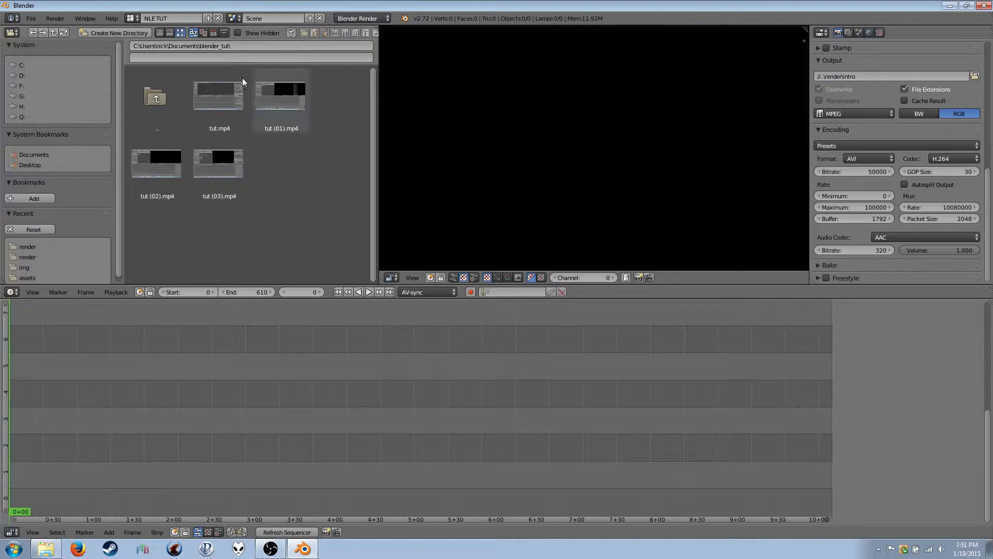
Step: Create an 'asset' folder in blender_tut and open it
{"action": "left_click", "coordinate": [121, 33]}
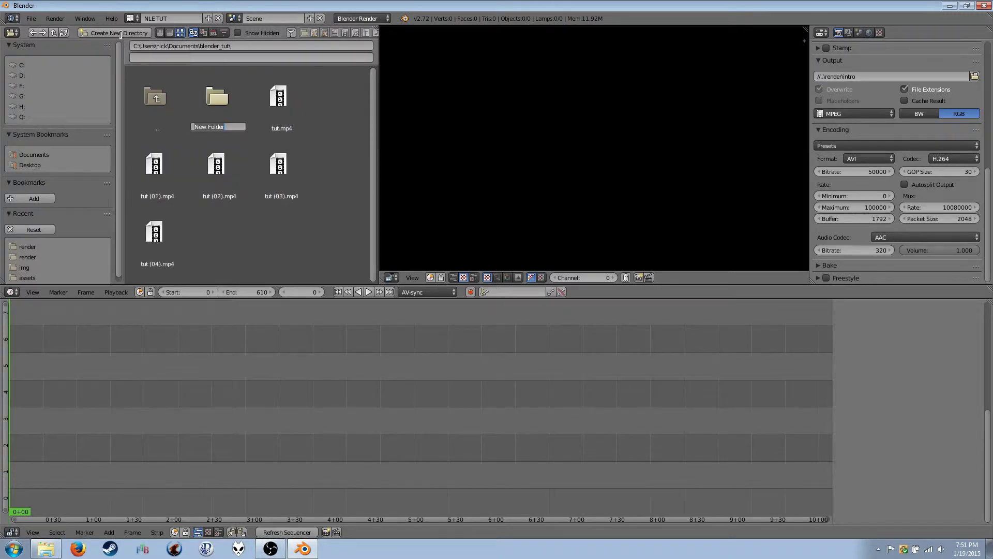
{"action": "type", "text": "asset"}
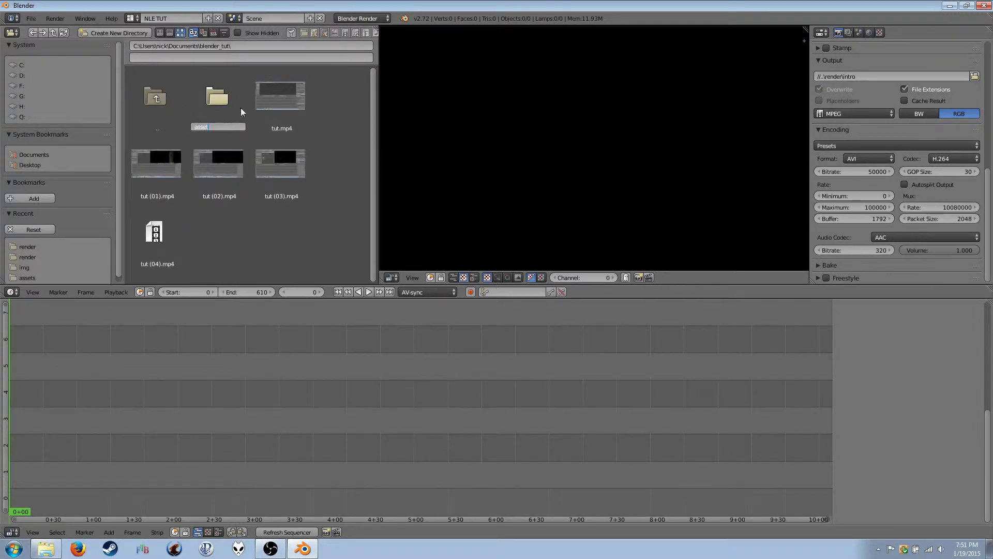
{"action": "key", "text": "Return"}
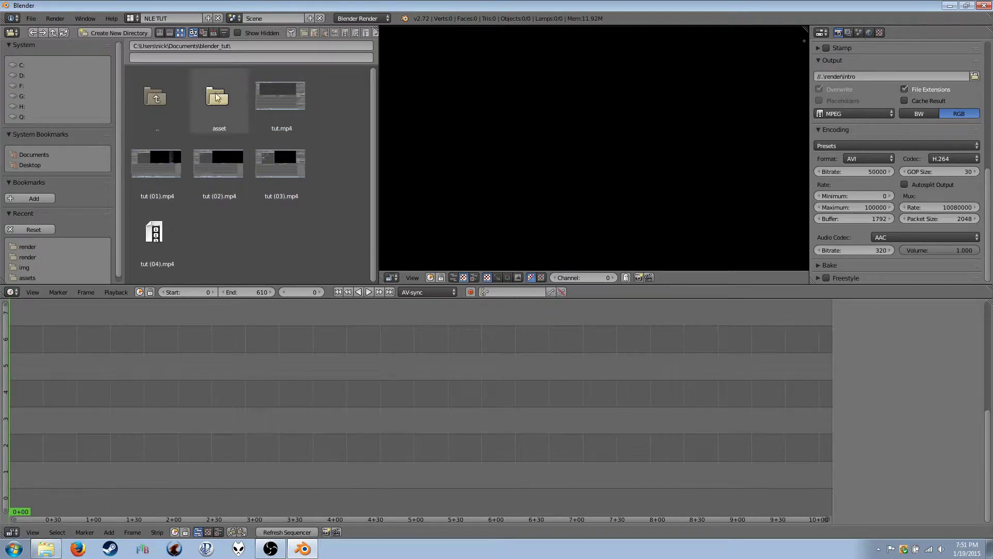
{"action": "double_click", "coordinate": [215, 98]}
Step: Create 'video', 'stills' and 'audio' subfolders inside asset
{"action": "left_click", "coordinate": [119, 34]}
{"action": "type", "text": "video"}
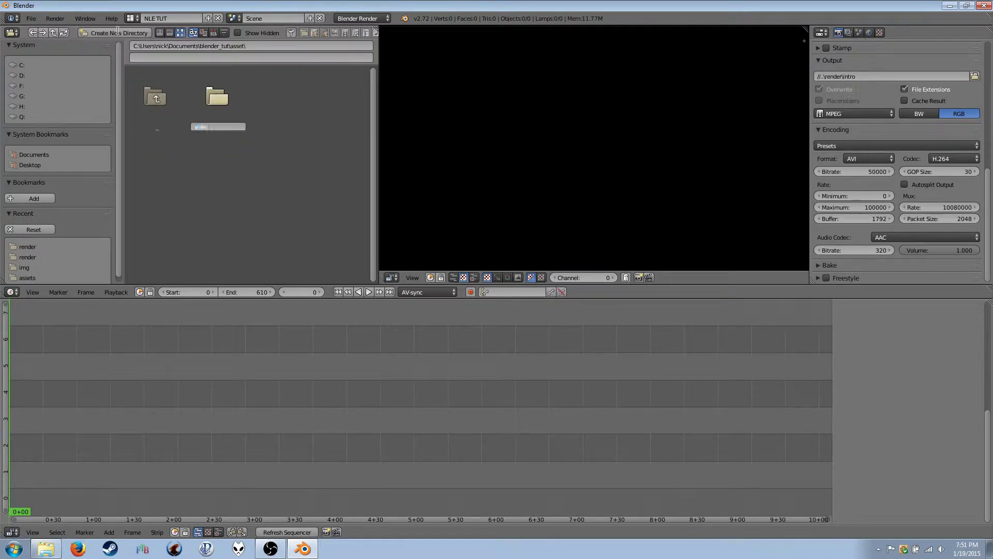
{"action": "key", "text": "Return"}
{"action": "left_click", "coordinate": [119, 33]}
{"action": "type", "text": "stills"}
{"action": "key", "text": "Return"}
{"action": "left_click", "coordinate": [118, 33]}
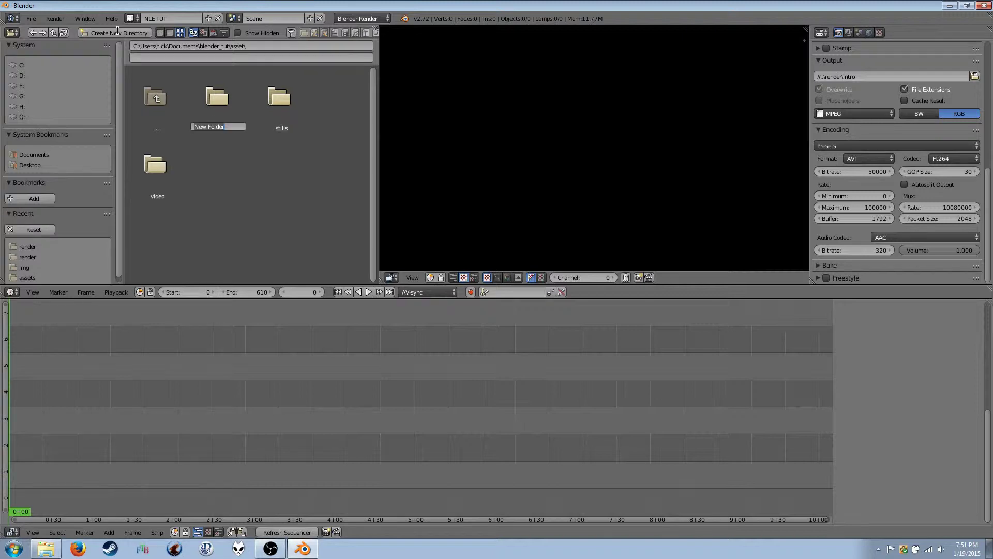
{"action": "type", "text": "audio"}
{"action": "key", "text": "Return"}
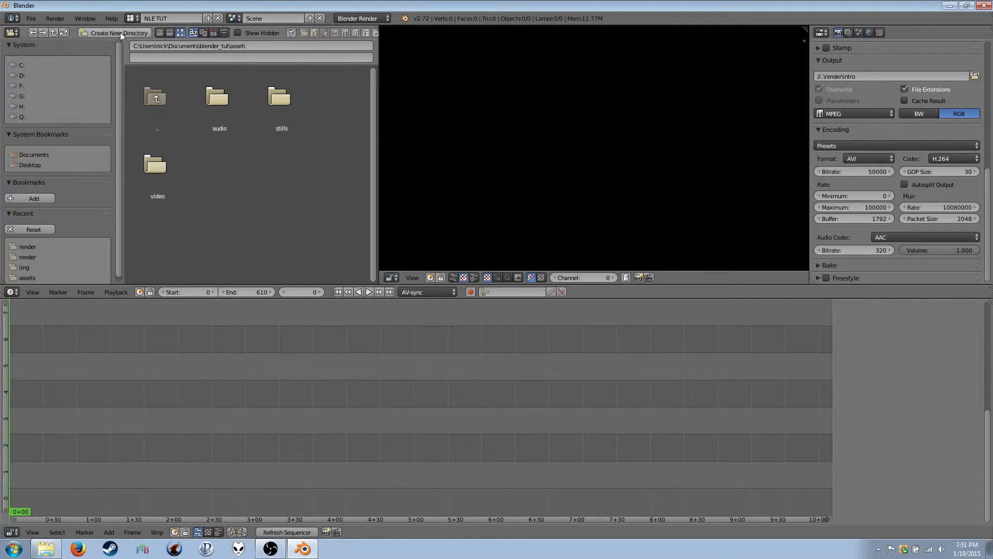
Step: Back in blender_tut, create the 'blend' and 'render' folders beside asset
{"action": "key", "text": "BackSpace"}
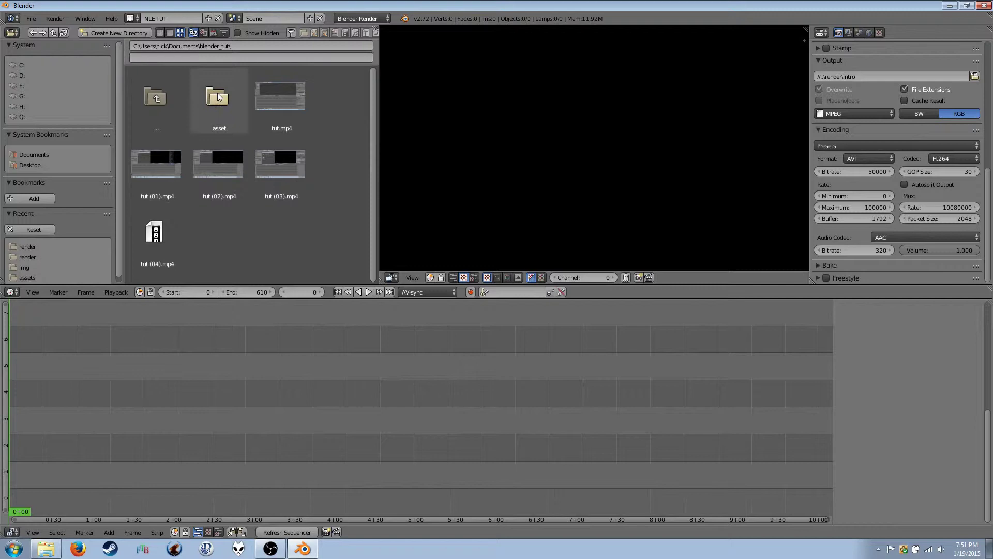
{"action": "left_click", "coordinate": [129, 34]}
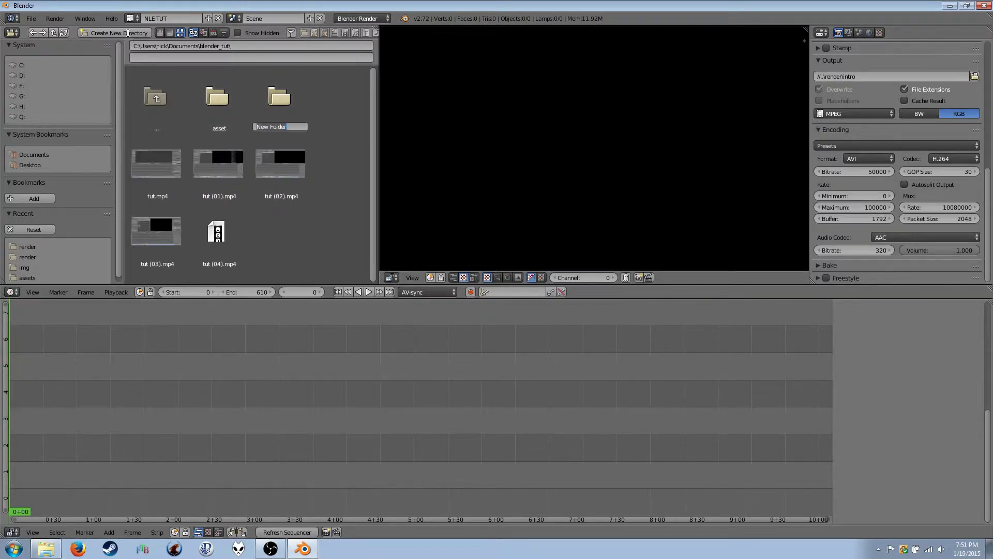
{"action": "type", "text": "blend"}
{"action": "key", "text": "Return"}
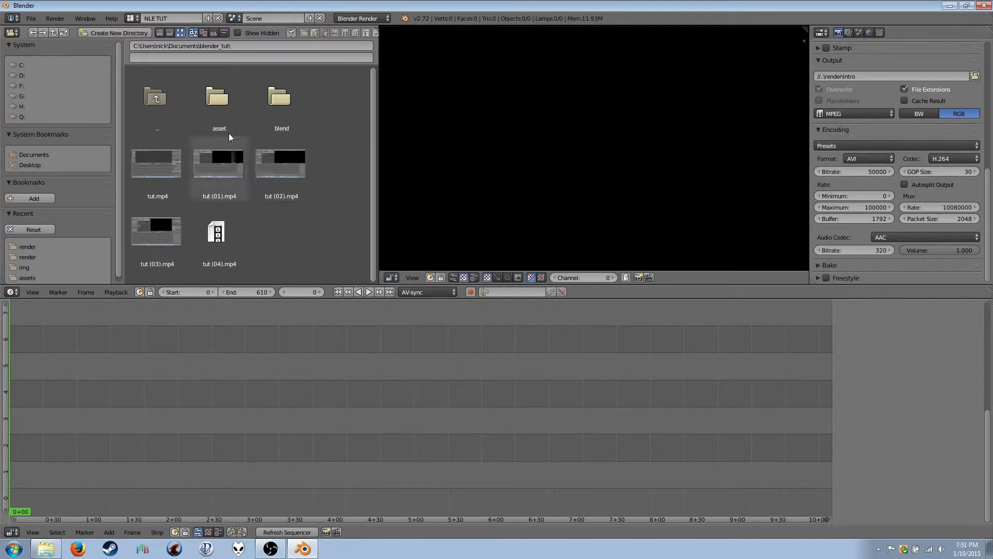
{"action": "left_click", "coordinate": [135, 33]}
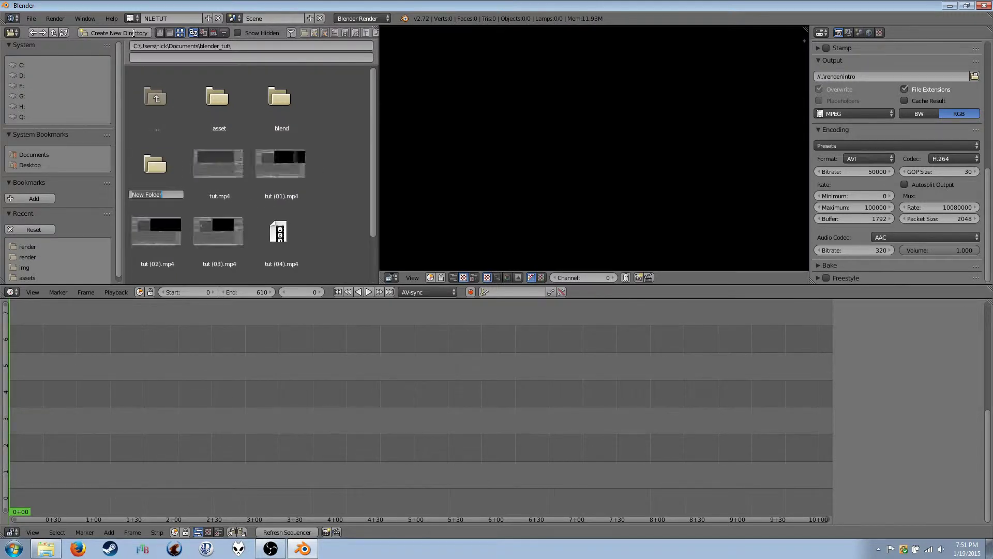
{"action": "type", "text": "render"}
{"action": "key", "text": "Return"}
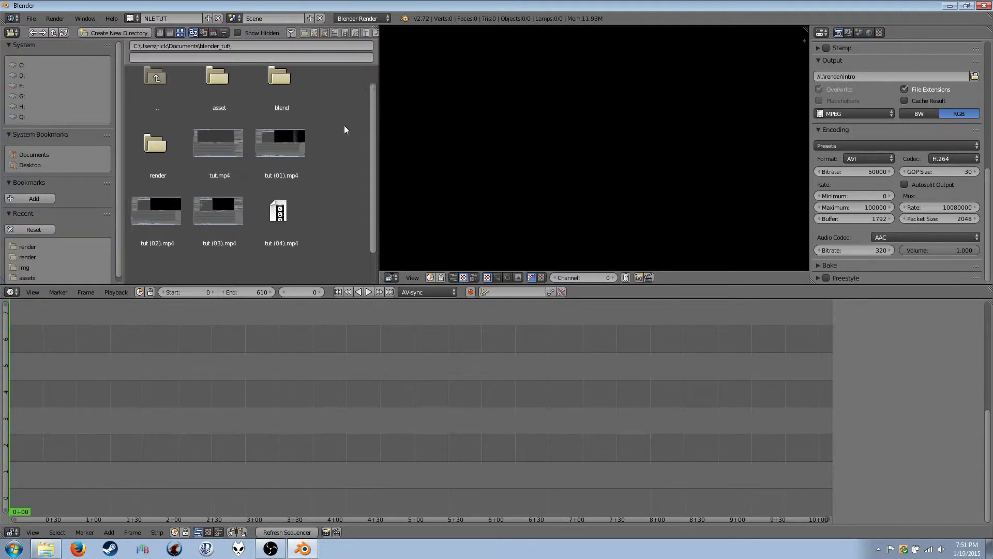
Step: Check the asset subfolders, then put tut (02).mp4 on the sequencer as movie and sound strips
{"action": "left_click", "coordinate": [230, 99]}
{"action": "left_click", "coordinate": [139, 86]}
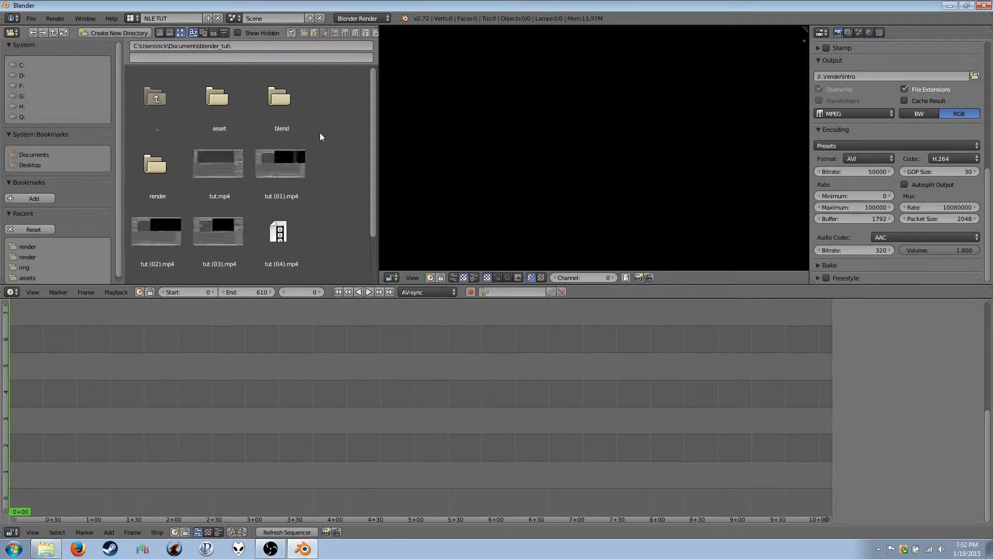
{"action": "scroll", "coordinate": [339, 142], "scroll_direction": "down", "scroll_amount": 2}
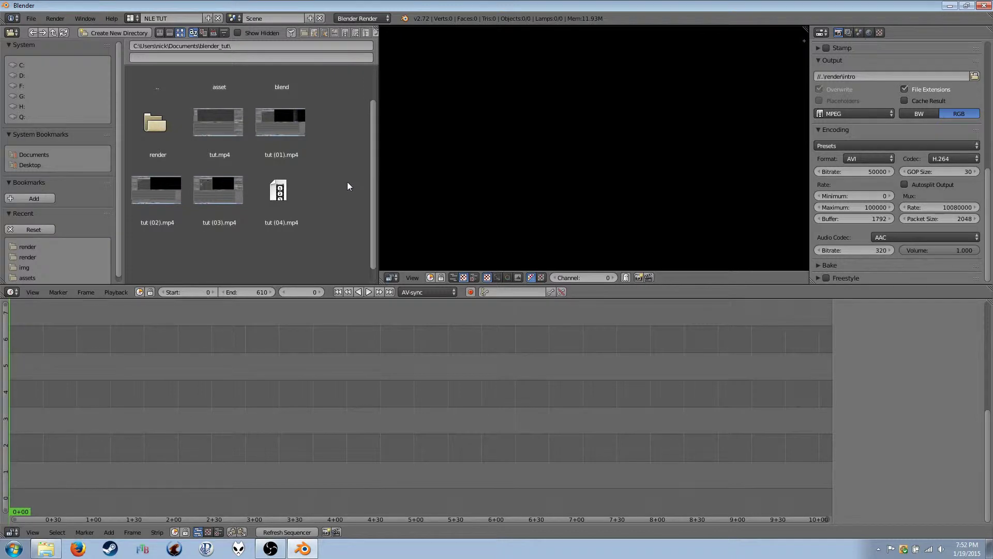
{"action": "scroll", "coordinate": [499, 460], "scroll_direction": "up", "scroll_amount": 2}
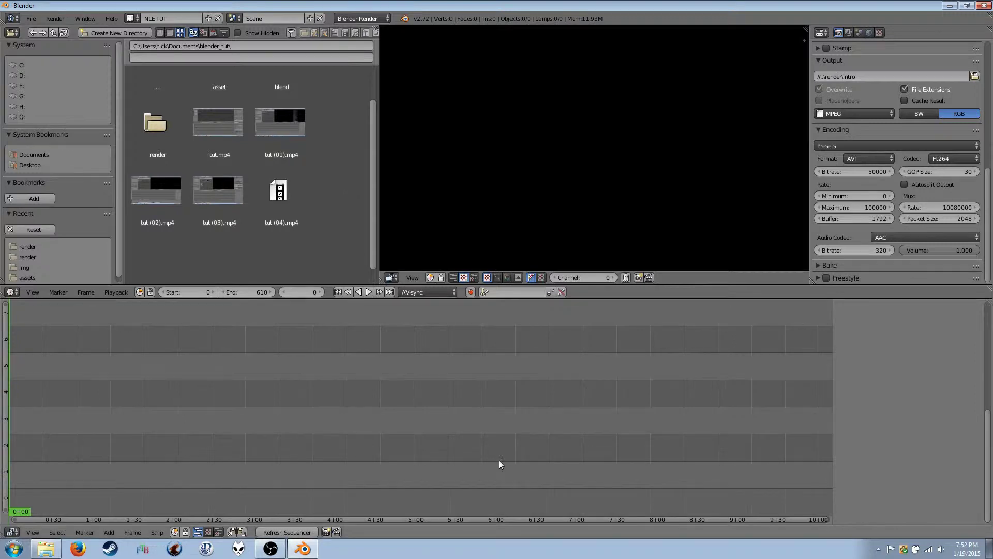
{"action": "scroll", "coordinate": [494, 453], "scroll_direction": "down", "scroll_amount": 3}
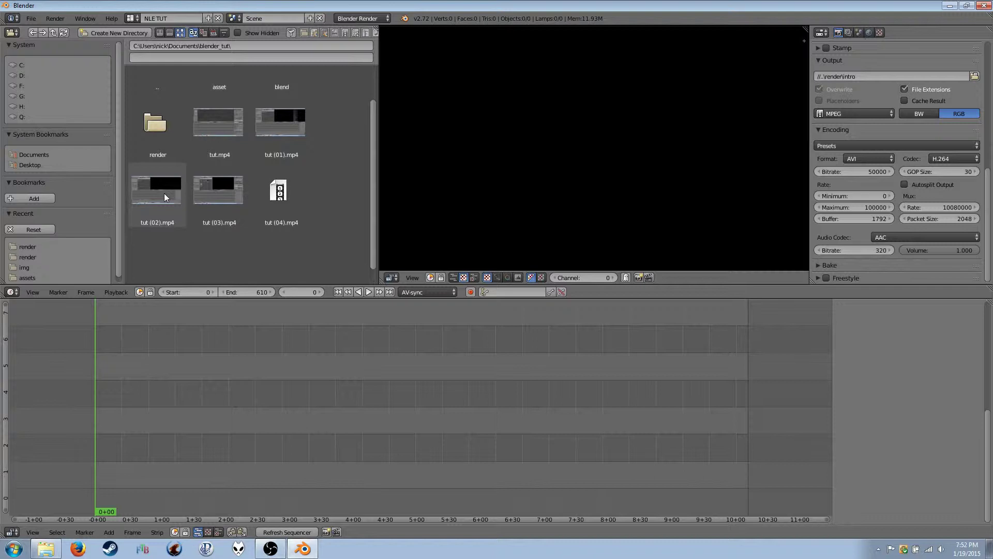
{"action": "left_click_drag", "start_coordinate": [164, 193], "coordinate": [136, 482]}
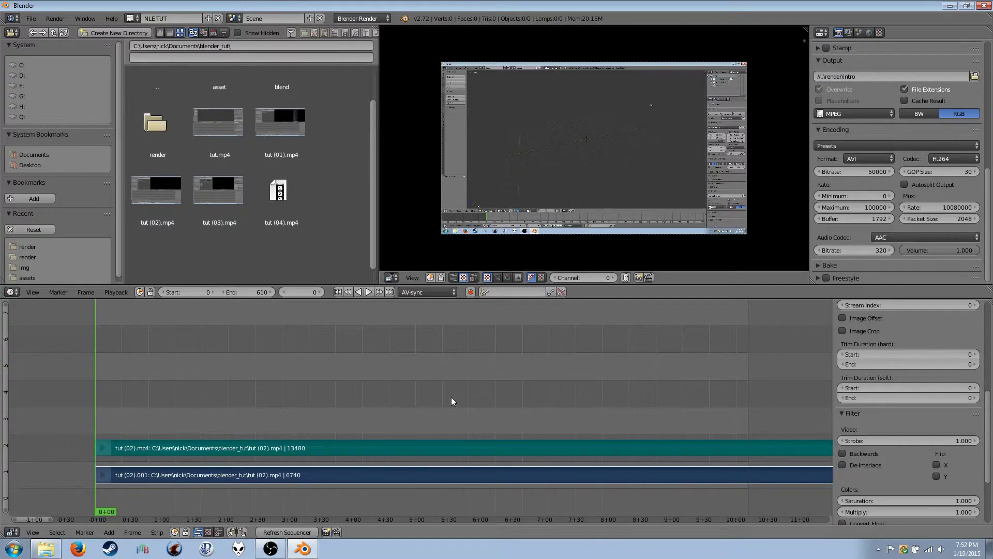
{"action": "key", "text": "alt+a"}
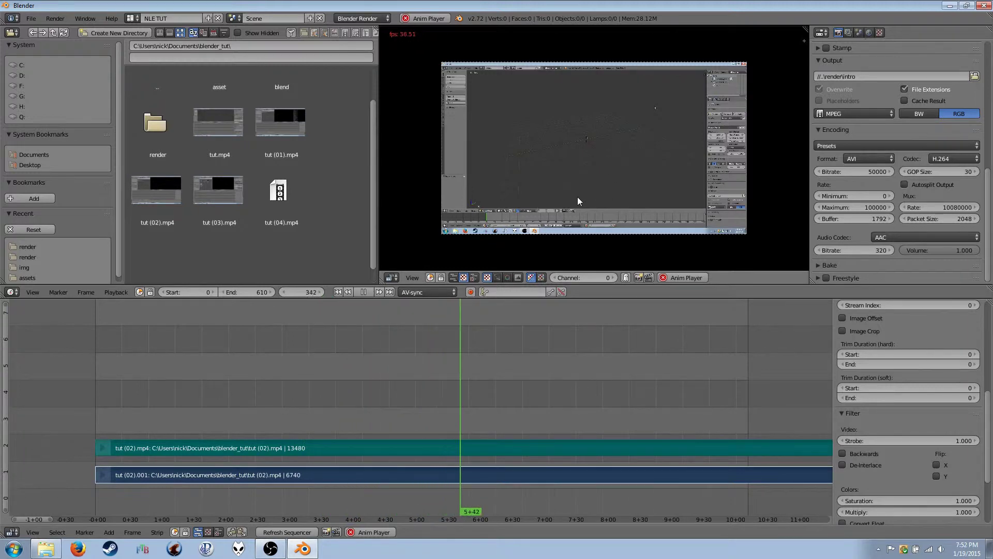
{"action": "key", "text": "Escape"}
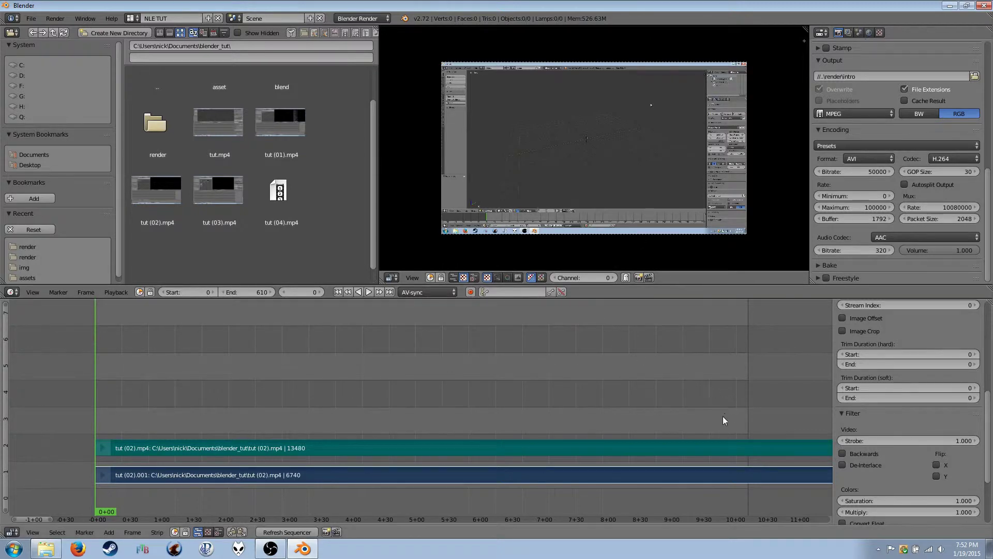
{"action": "right_click", "coordinate": [715, 449]}
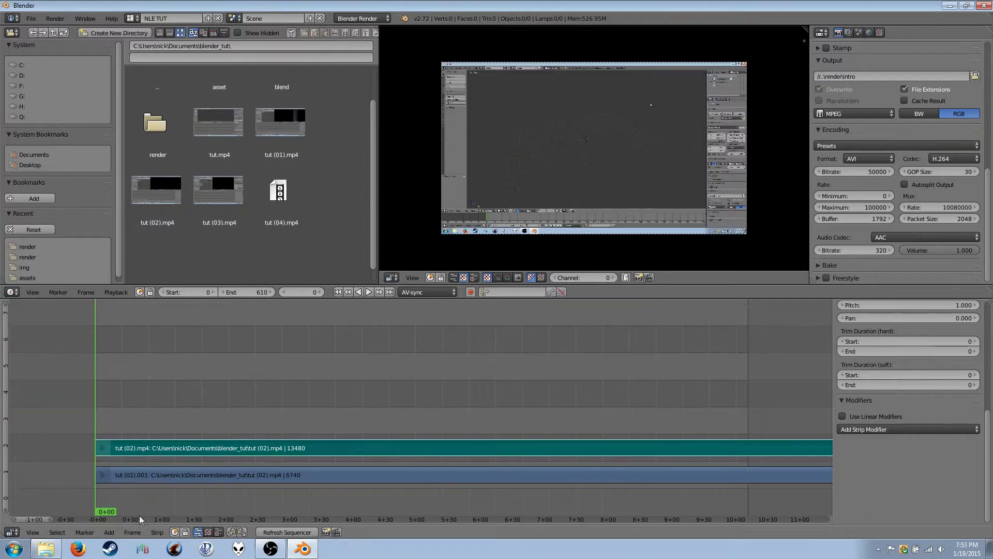
Step: Change the scene frame rate to 30 fps so the tut (02) movie strip spans 6740 frames
{"action": "mouse_move", "coordinate": [33, 519]}
{"action": "left_mouse_down"}
{"action": "mouse_move", "coordinate": [385, 502]}
{"action": "mouse_move", "coordinate": [824, 508]}
{"action": "mouse_move", "coordinate": [669, 518]}
{"action": "mouse_move", "coordinate": [34, 508]}
{"action": "left_mouse_up"}
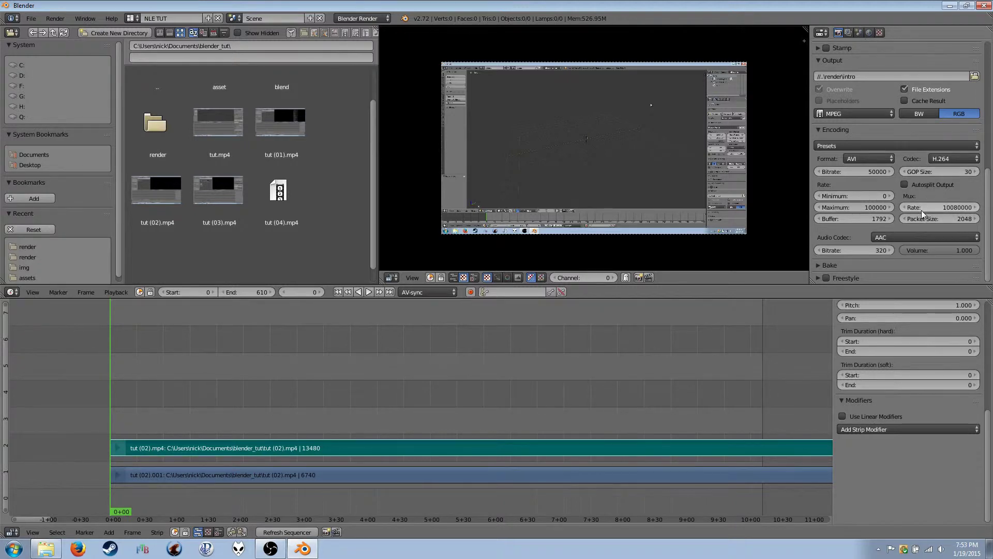
{"action": "scroll", "coordinate": [908, 218], "scroll_direction": "up", "scroll_amount": 10}
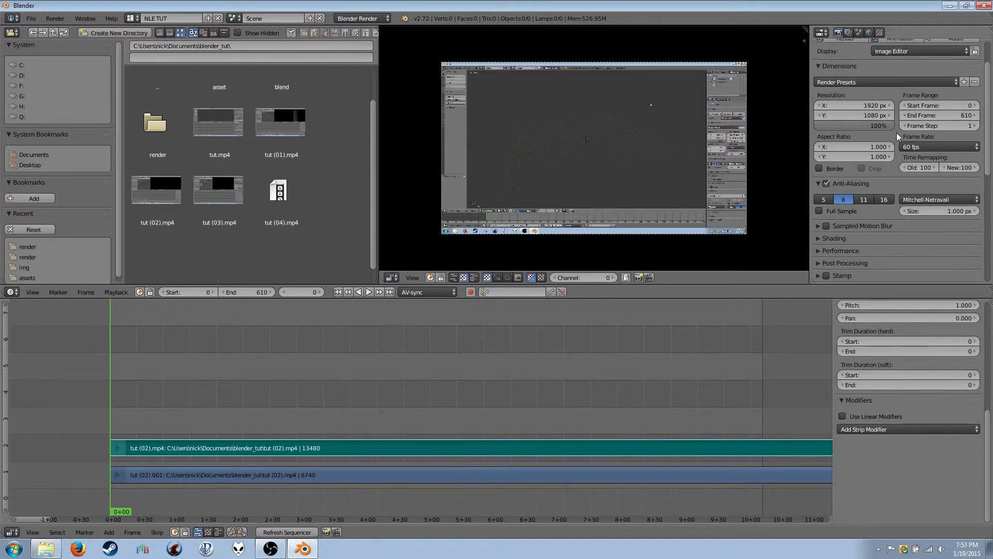
{"action": "left_click", "coordinate": [929, 147]}
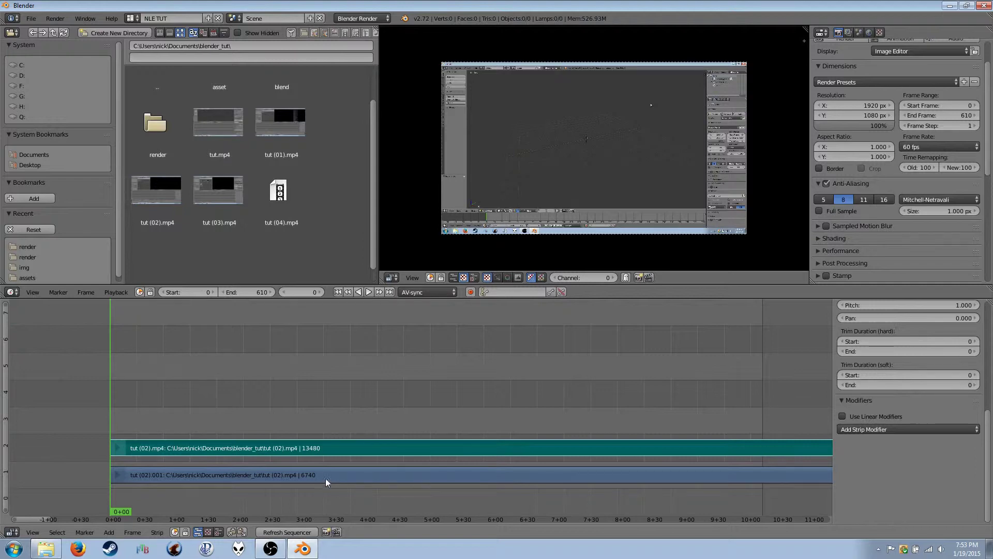
{"action": "right_click", "coordinate": [324, 476]}
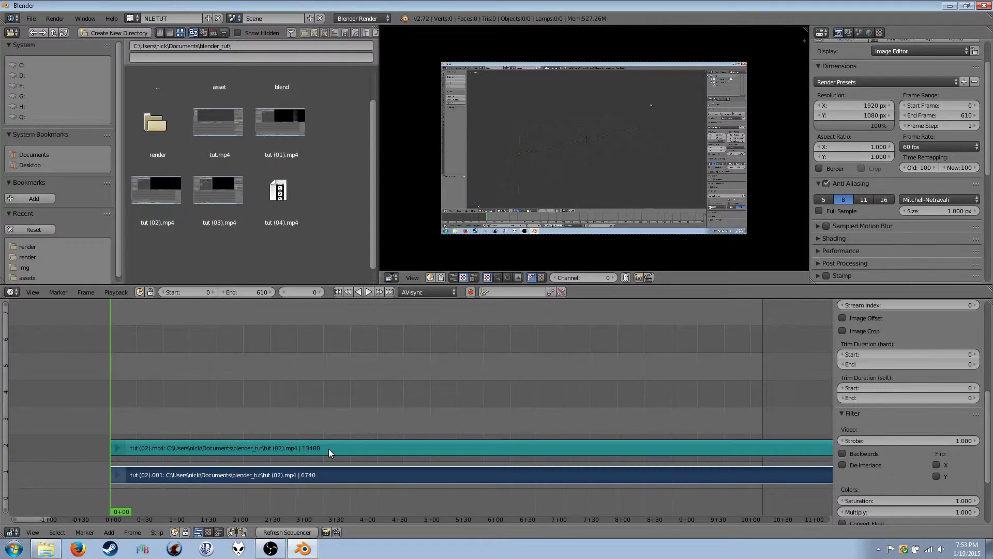
{"action": "left_click", "coordinate": [309, 468]}
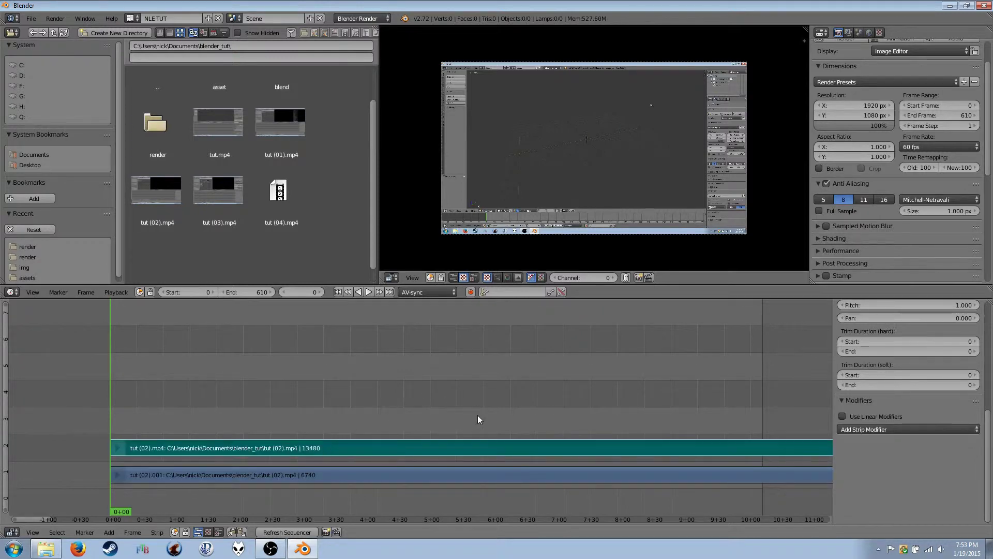
{"action": "left_click", "coordinate": [934, 147]}
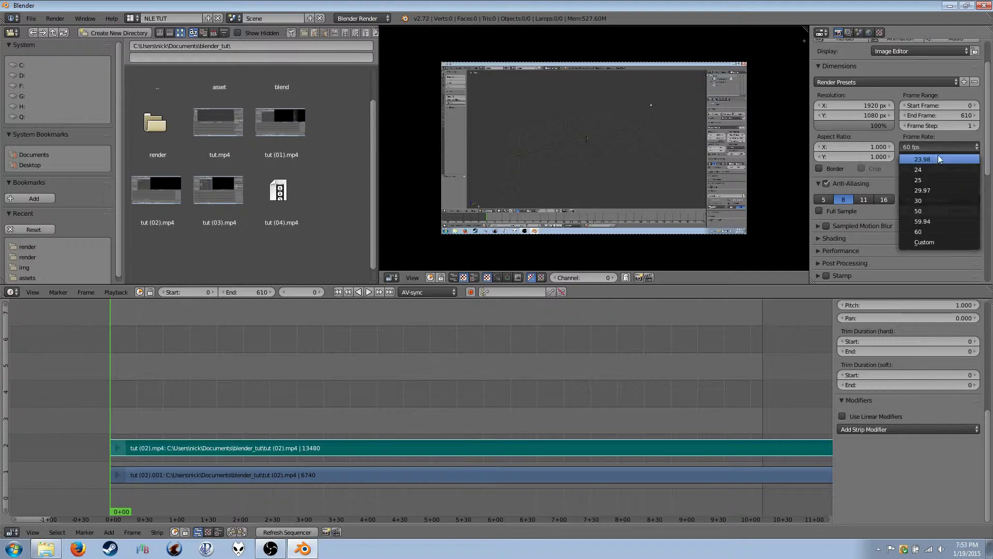
{"action": "left_click", "coordinate": [937, 200]}
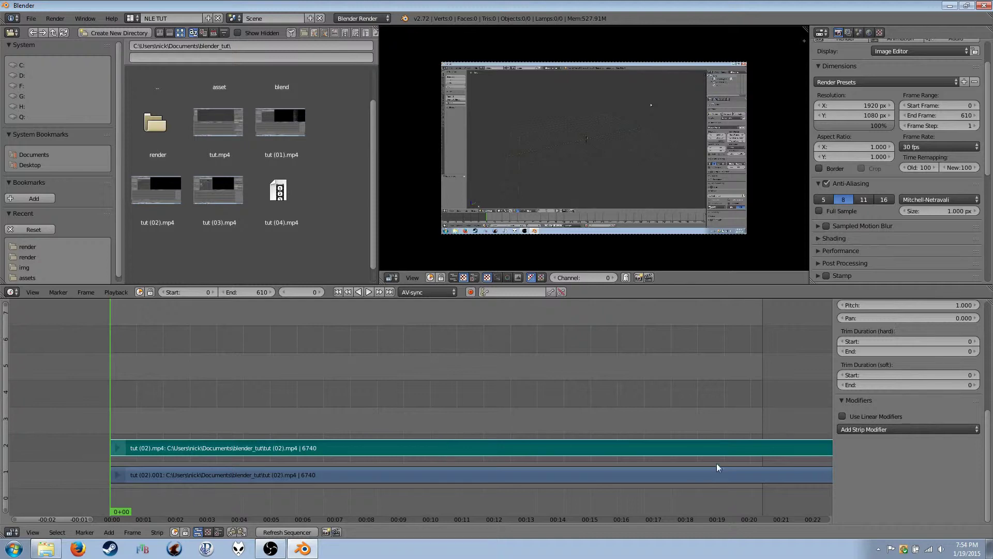
Step: Enable Draw Waveform in the Sound panel for the tut (02) audio strip
{"action": "scroll", "coordinate": [890, 467], "scroll_direction": "up", "scroll_amount": 6}
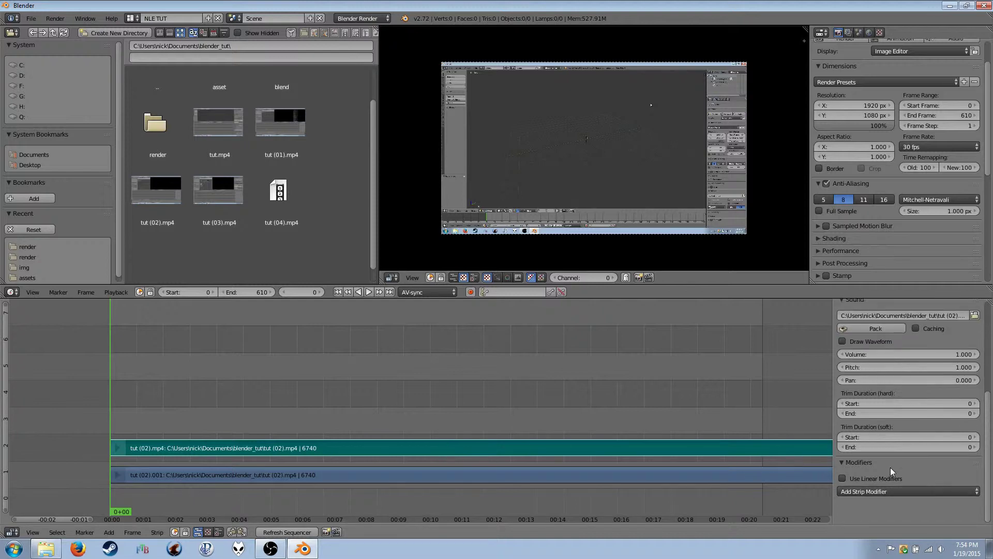
{"action": "scroll", "coordinate": [890, 467], "scroll_direction": "up", "scroll_amount": 1}
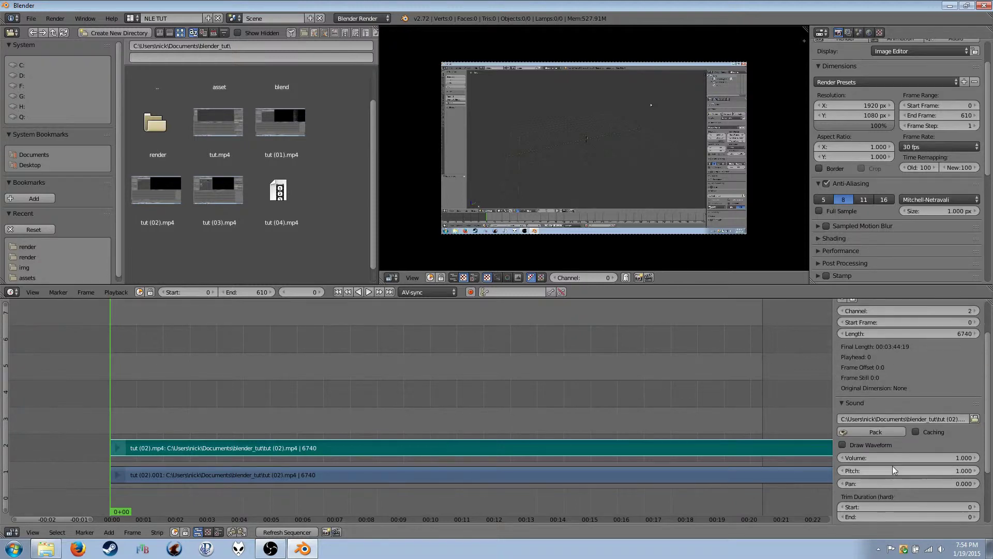
{"action": "left_click", "coordinate": [842, 445]}
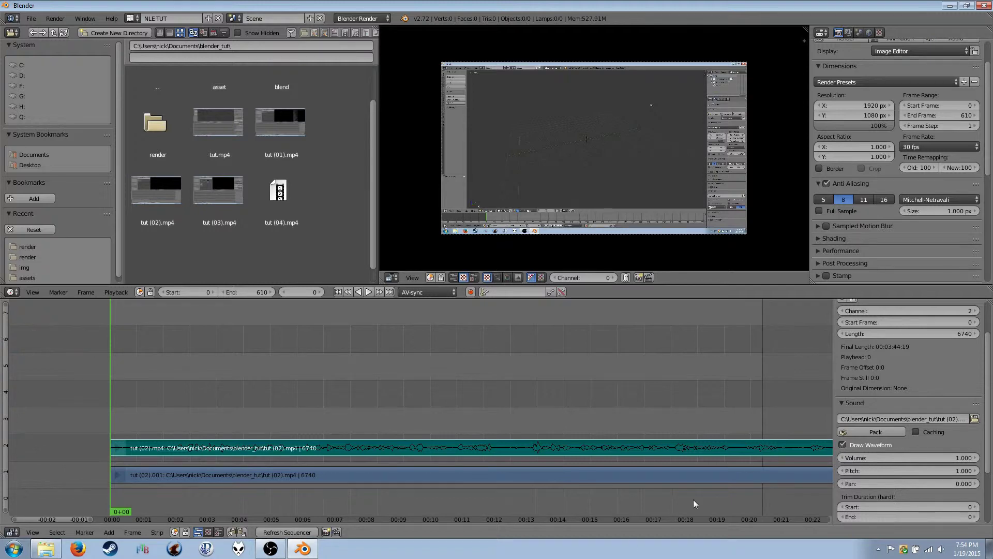
Step: Return the view to the strips' start, put the playhead at frame 57, select the tut (02).001 video strip
{"action": "left_click_drag", "start_coordinate": [71, 518], "coordinate": [132, 522]}
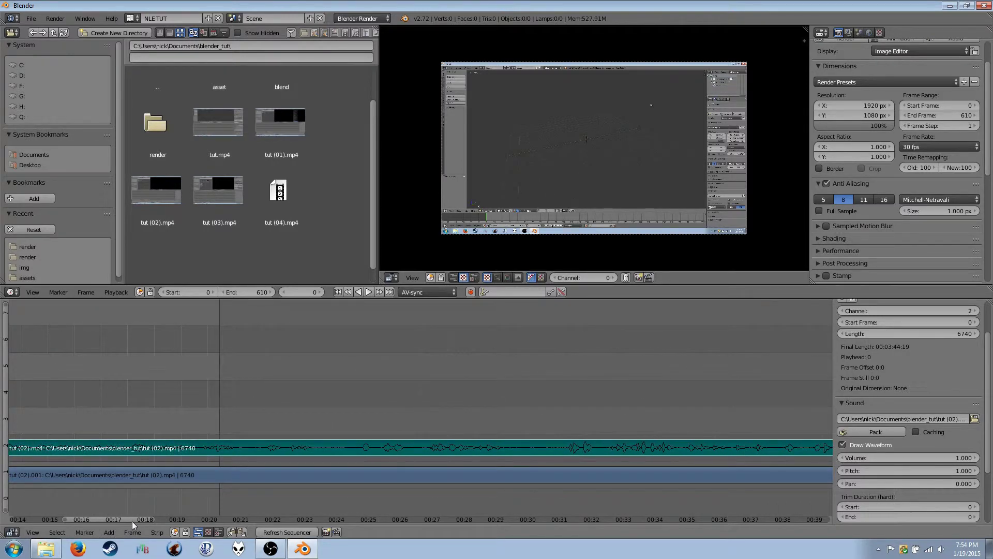
{"action": "left_click_drag", "start_coordinate": [131, 520], "coordinate": [113, 502]}
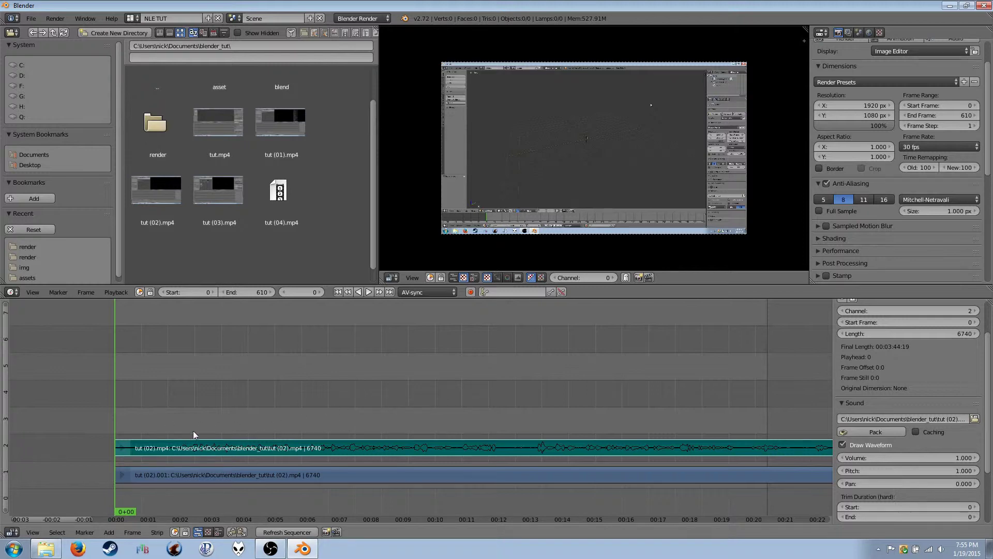
{"action": "scroll", "coordinate": [190, 456], "scroll_direction": "up", "scroll_amount": 4}
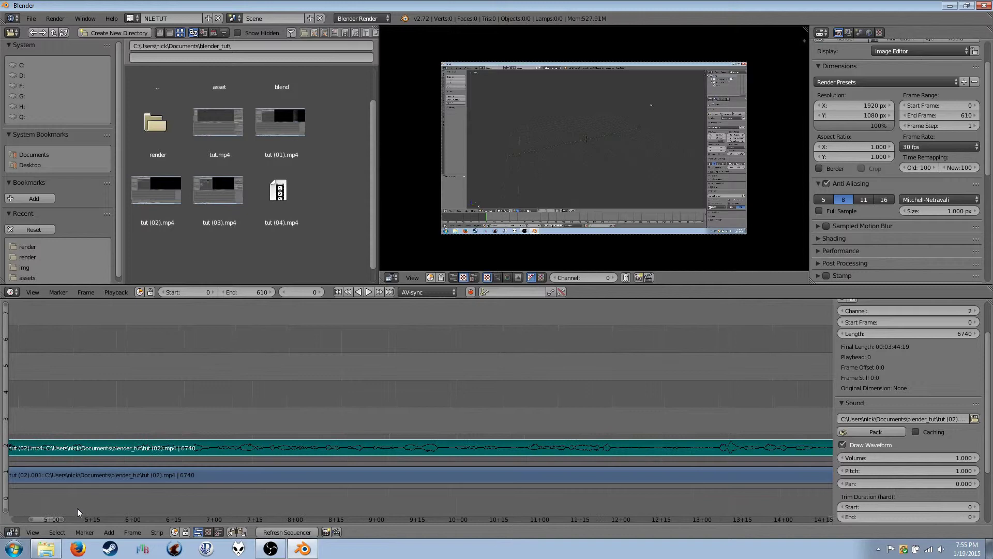
{"action": "left_click_drag", "start_coordinate": [37, 520], "coordinate": [26, 522]}
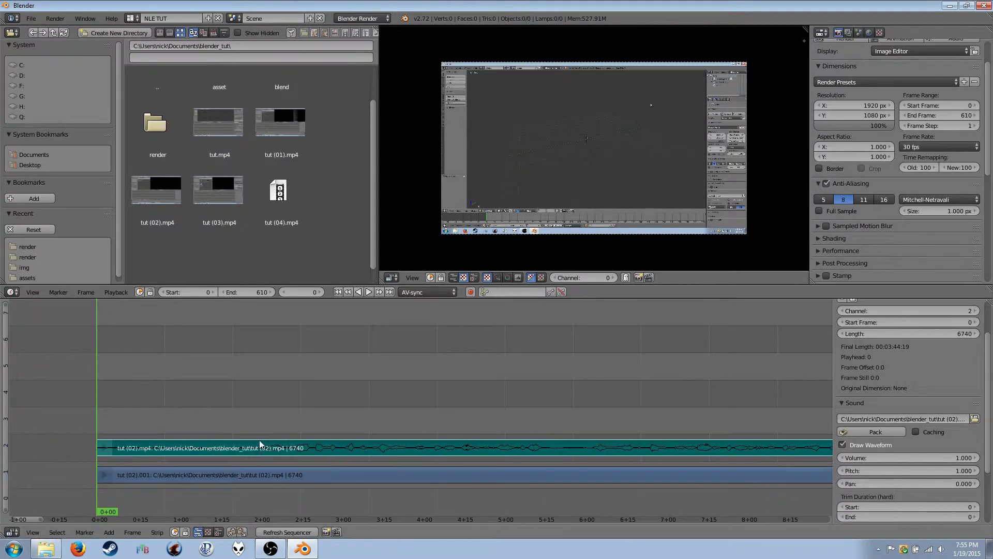
{"action": "mouse_move", "coordinate": [262, 429]}
{"action": "left_mouse_down"}
{"action": "mouse_move", "coordinate": [291, 423]}
{"action": "mouse_move", "coordinate": [251, 429]}
{"action": "left_mouse_up"}
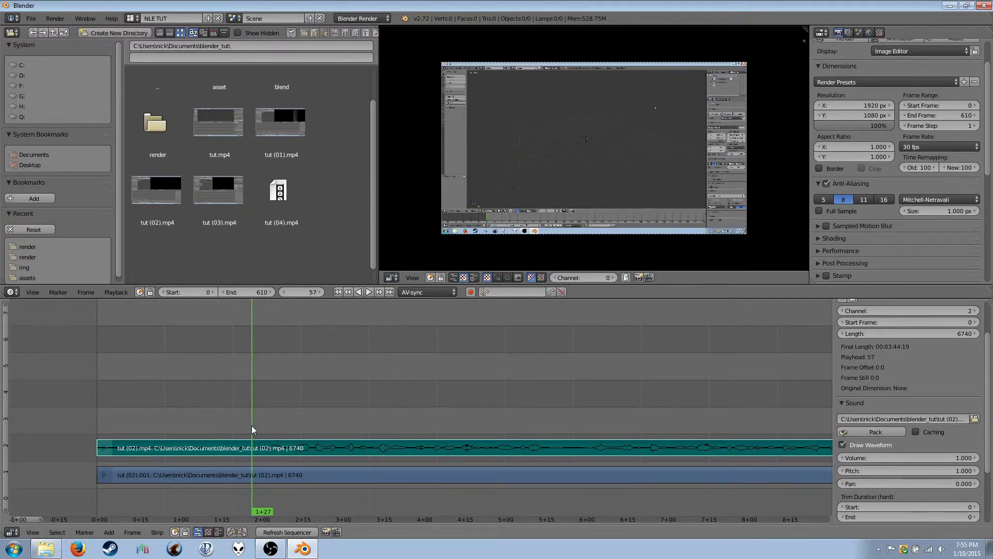
{"action": "right_click", "coordinate": [268, 479]}
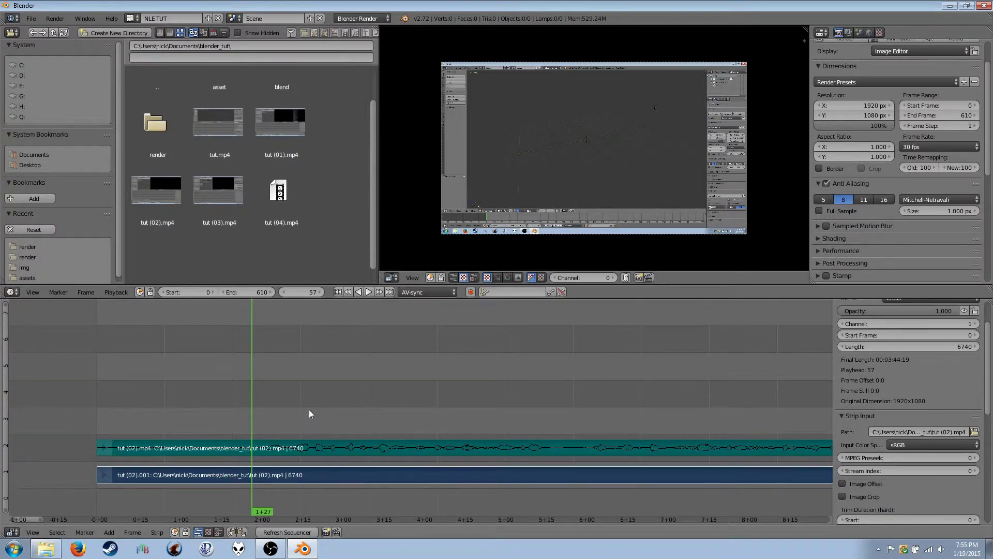
Step: Cut the tut (02) movie and sound strips at frame 56 and erase the opening pieces
{"action": "left_click_drag", "start_coordinate": [252, 427], "coordinate": [249, 432]}
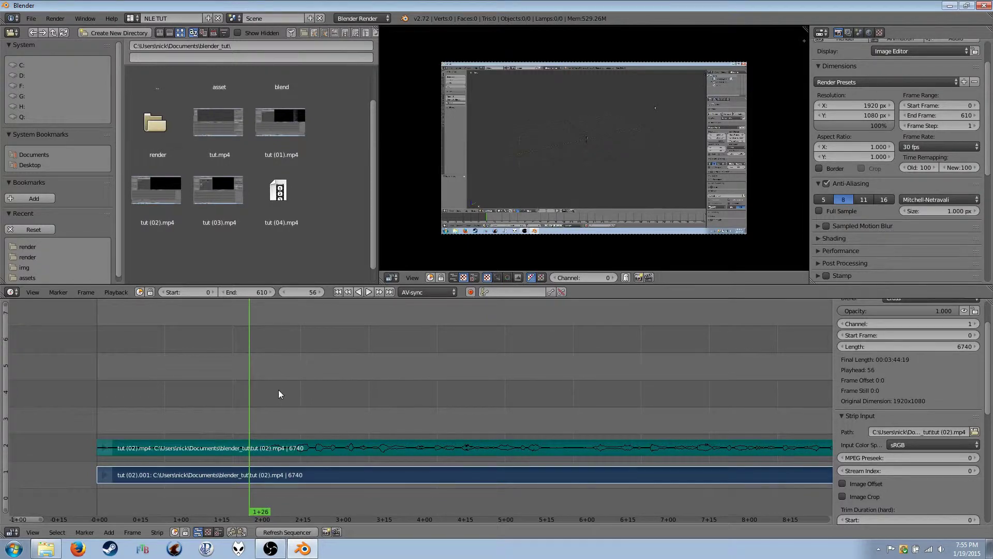
{"action": "key", "text": "k"}
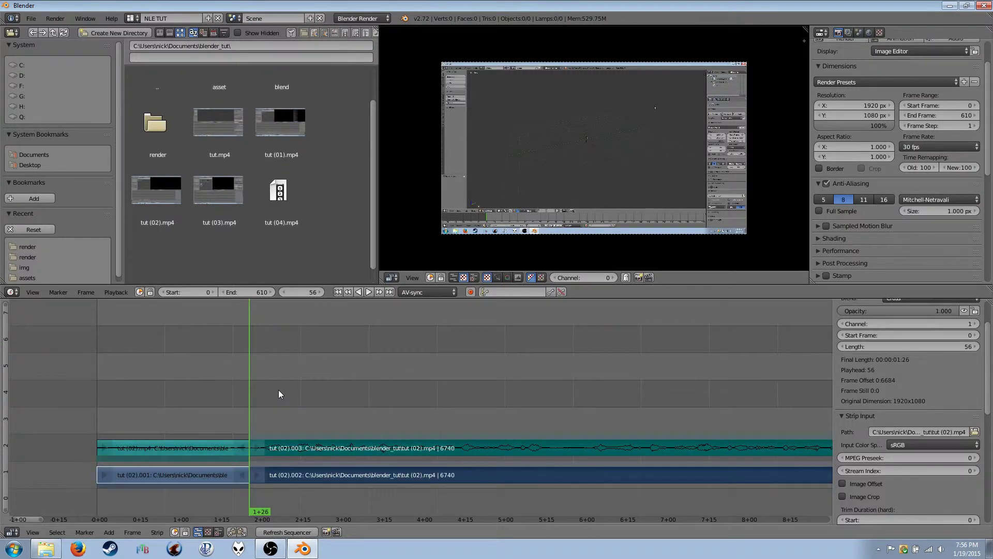
{"action": "right_click", "coordinate": [208, 474]}
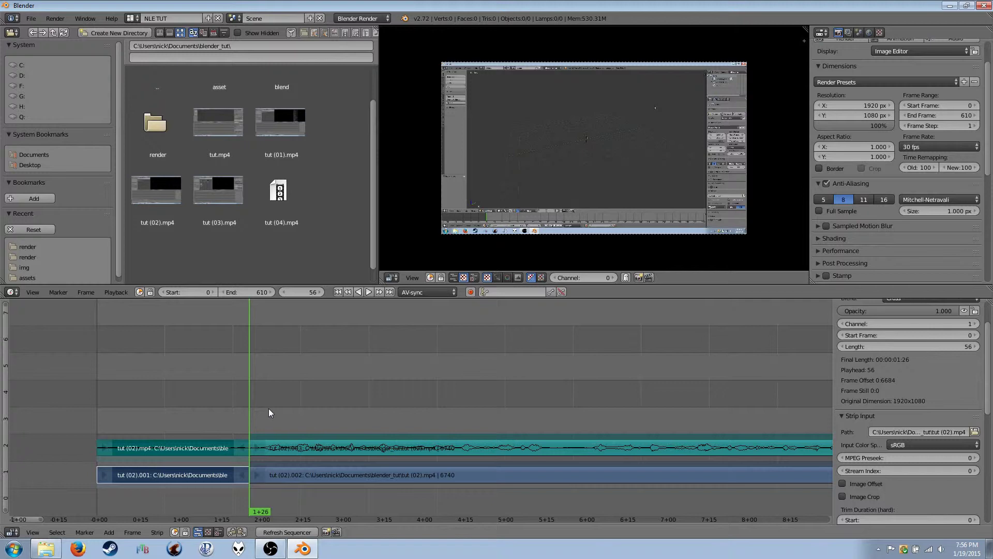
{"action": "key", "text": "x"}
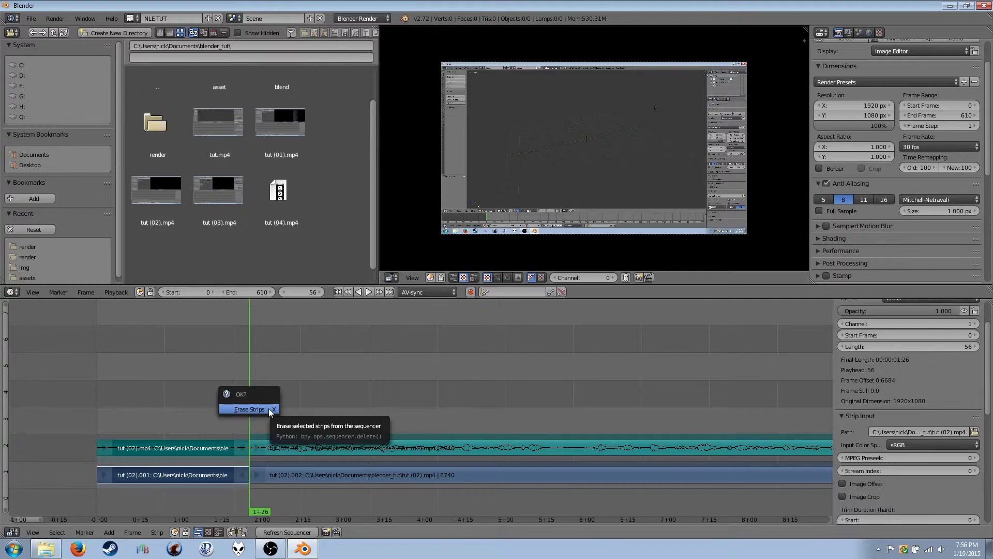
{"action": "left_click", "coordinate": [268, 408]}
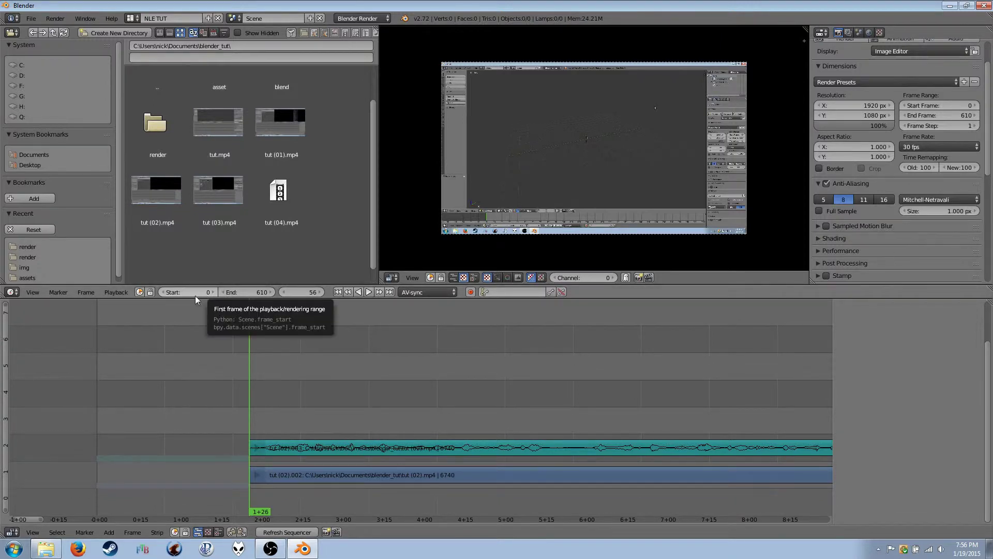
Step: Snap the trimmed tut (02).002 video and .003 sound strips to start at frame 0
{"action": "left_click", "coordinate": [302, 293]}
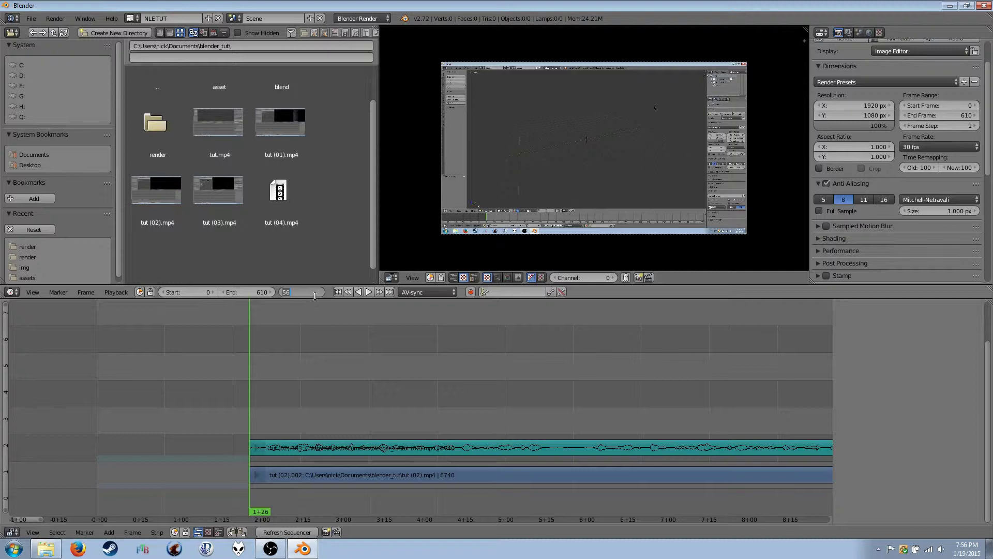
{"action": "type", "text": "0"}
{"action": "key", "text": "Return"}
{"action": "right_click", "coordinate": [362, 448]}
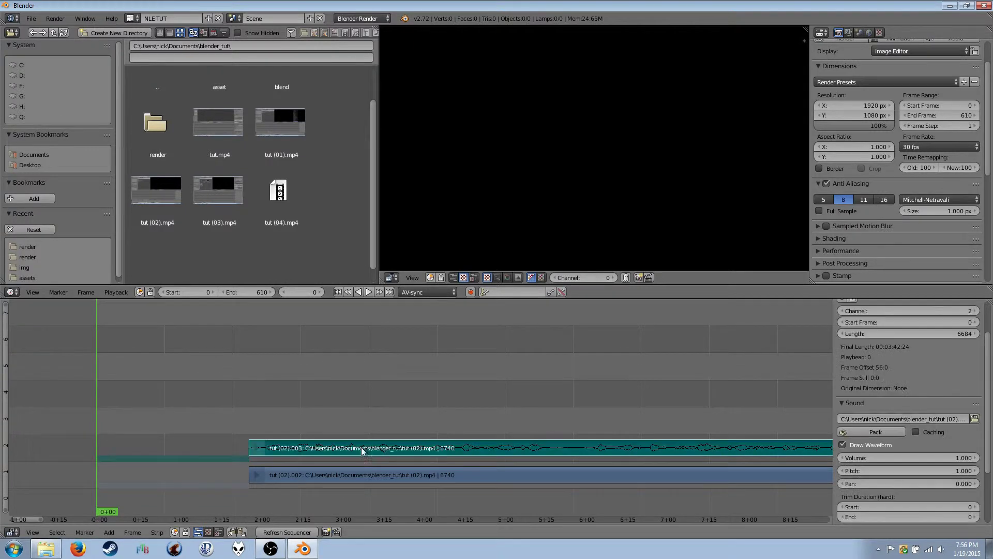
{"action": "right_click", "coordinate": [367, 479]}
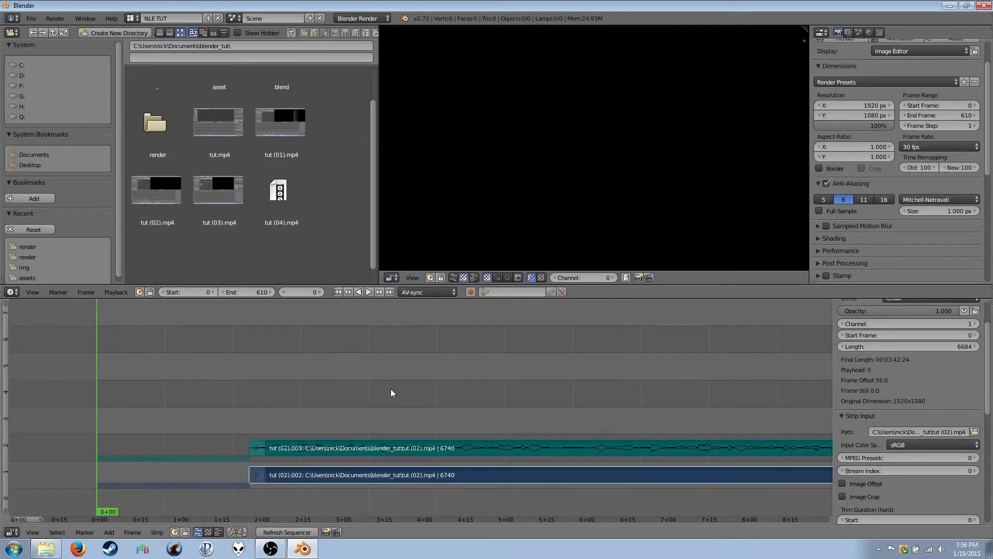
{"action": "key", "text": "shift+s"}
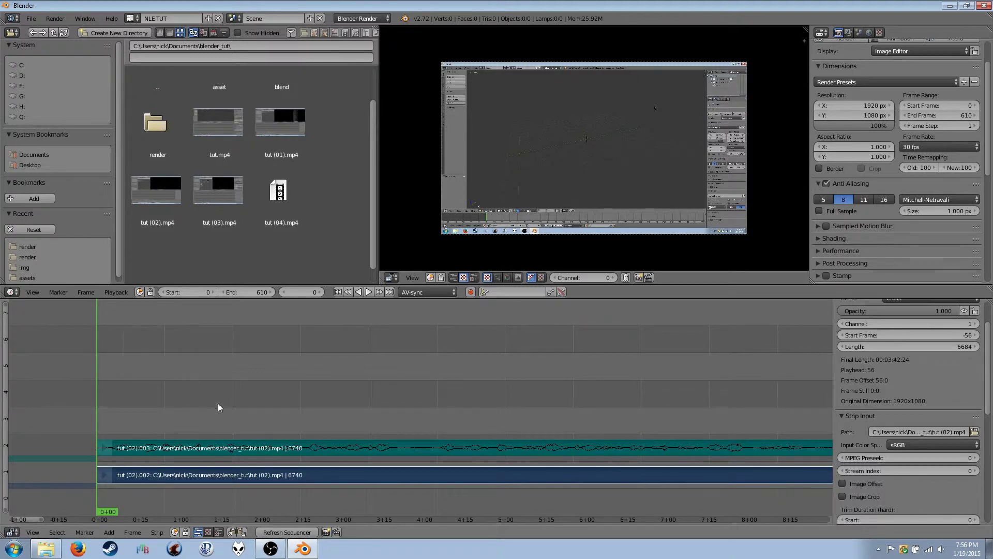
Step: Scroll to the strips' end, set the playhead to frame 6570 and play back the ending
{"action": "left_click_drag", "start_coordinate": [32, 521], "coordinate": [829, 527]}
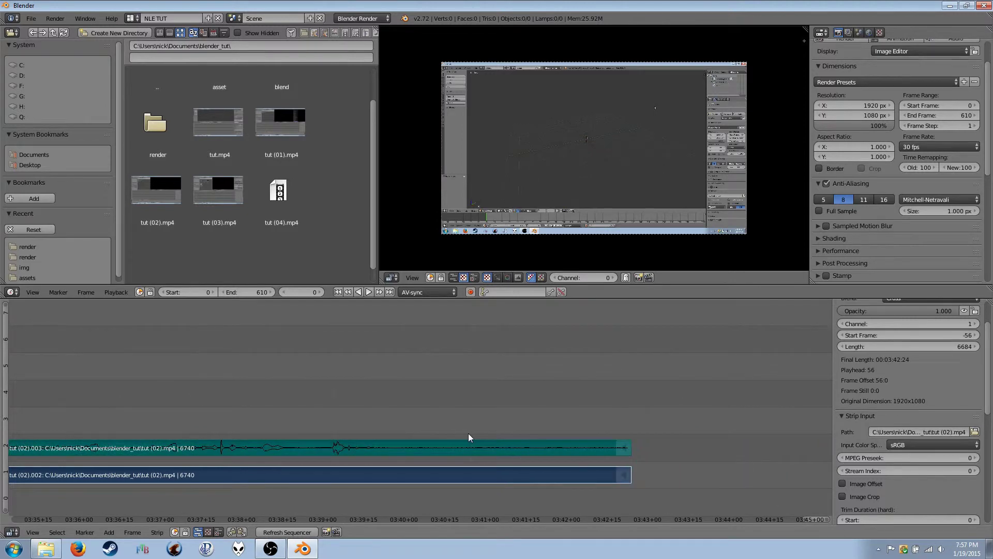
{"action": "left_click", "coordinate": [321, 414]}
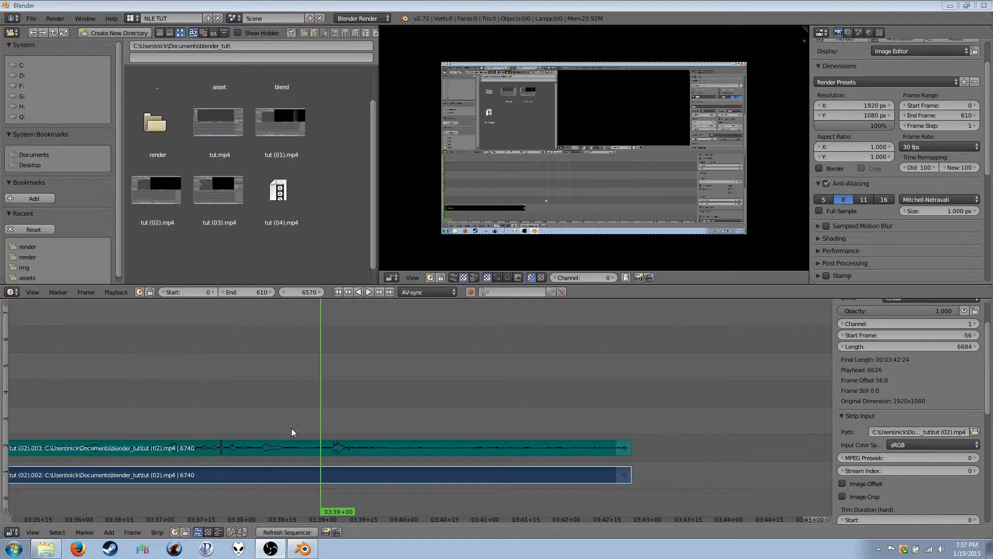
{"action": "key", "text": "alt+a"}
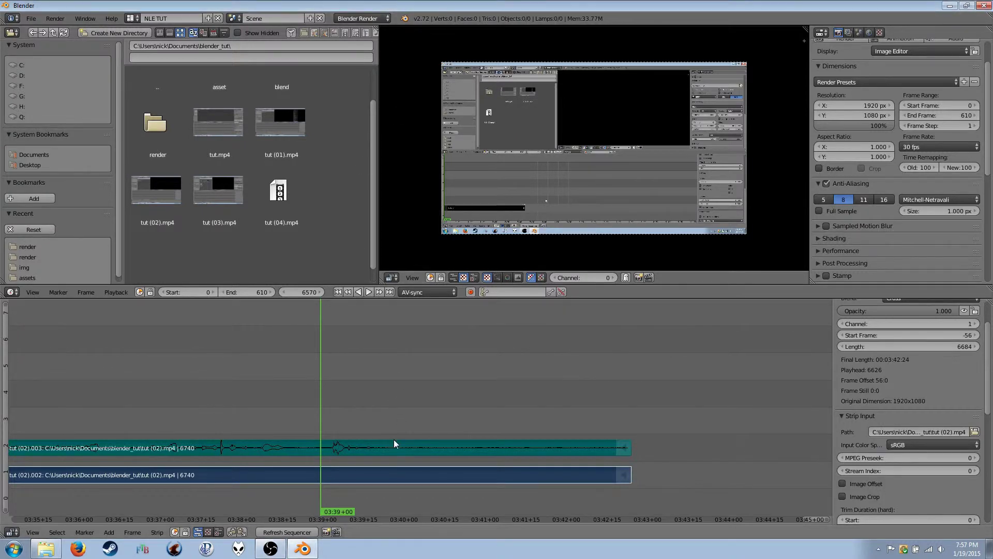
{"action": "key", "text": "Escape"}
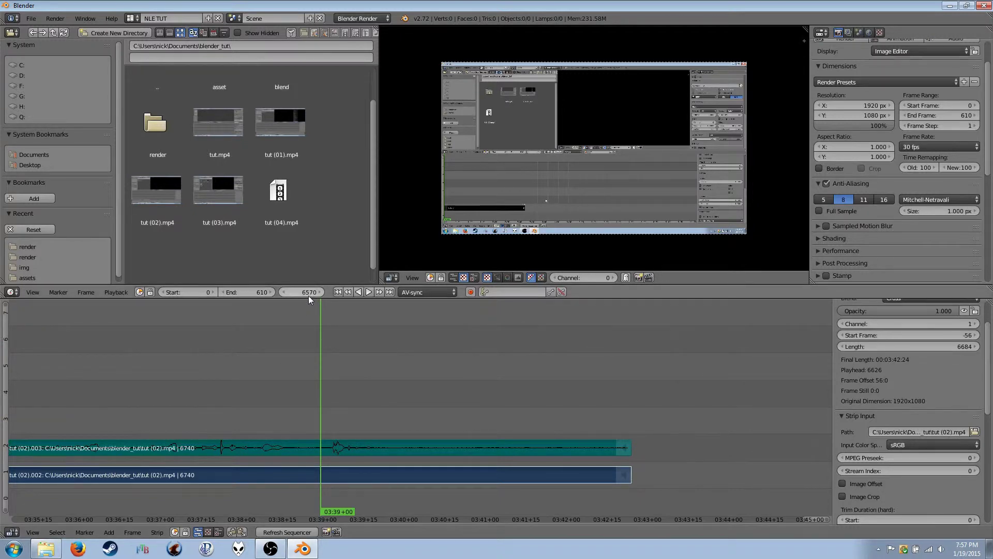
Step: Set the scene end frame to 7000
{"action": "left_click", "coordinate": [245, 293]}
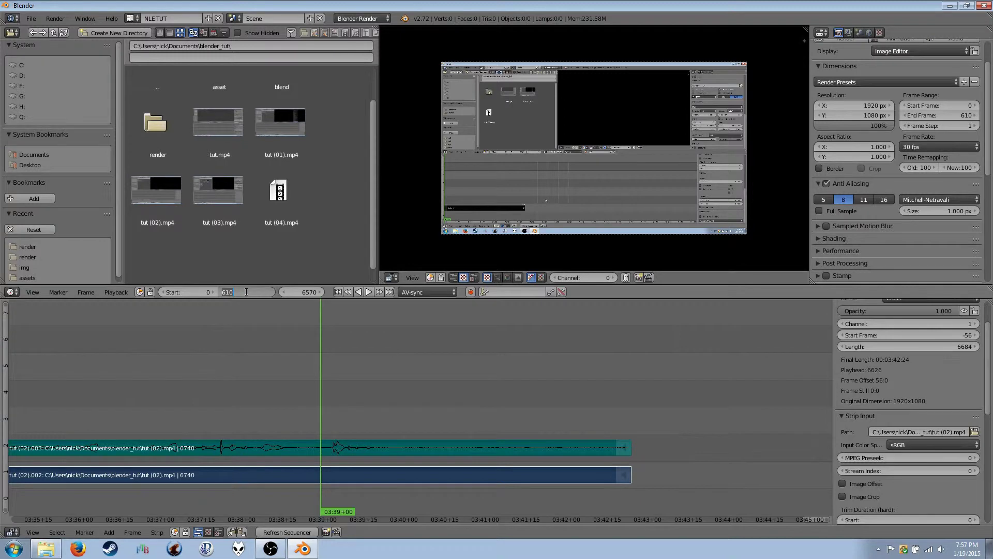
{"action": "type", "text": "7000"}
{"action": "key", "text": "Return"}
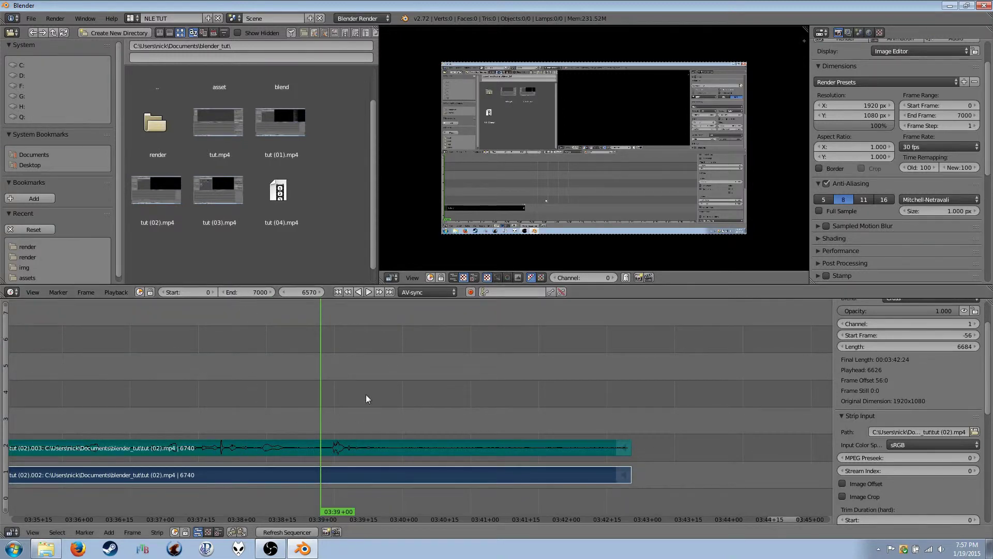
Step: Preview the clip's ending and place the playhead at frame 6595 (03:39+25)
{"action": "key", "text": "alt+a"}
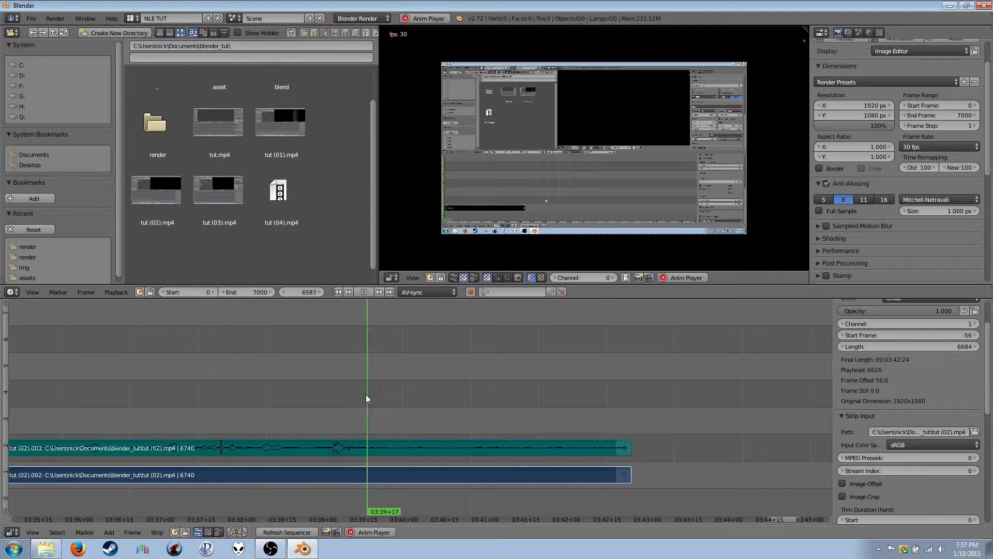
{"action": "key", "text": "Escape"}
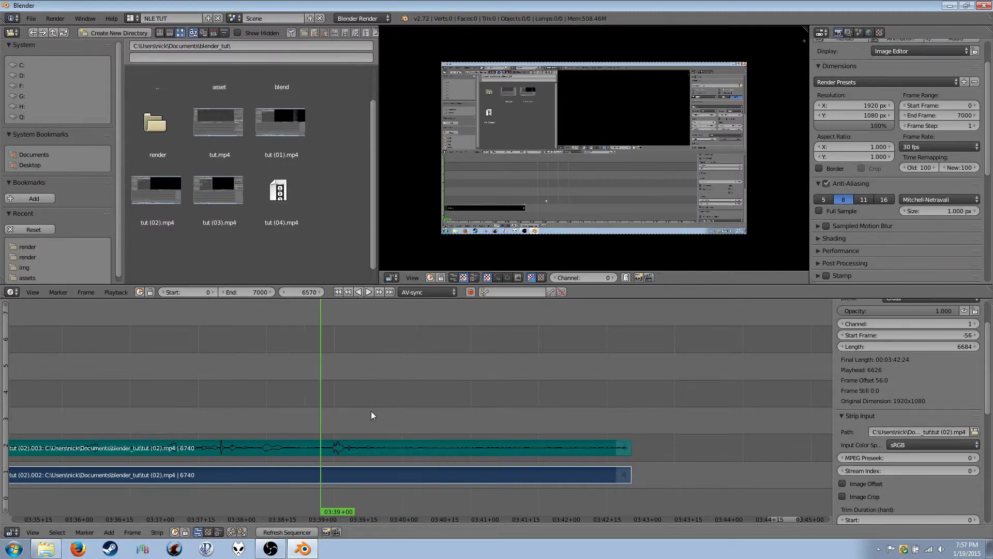
{"action": "left_click", "coordinate": [389, 450]}
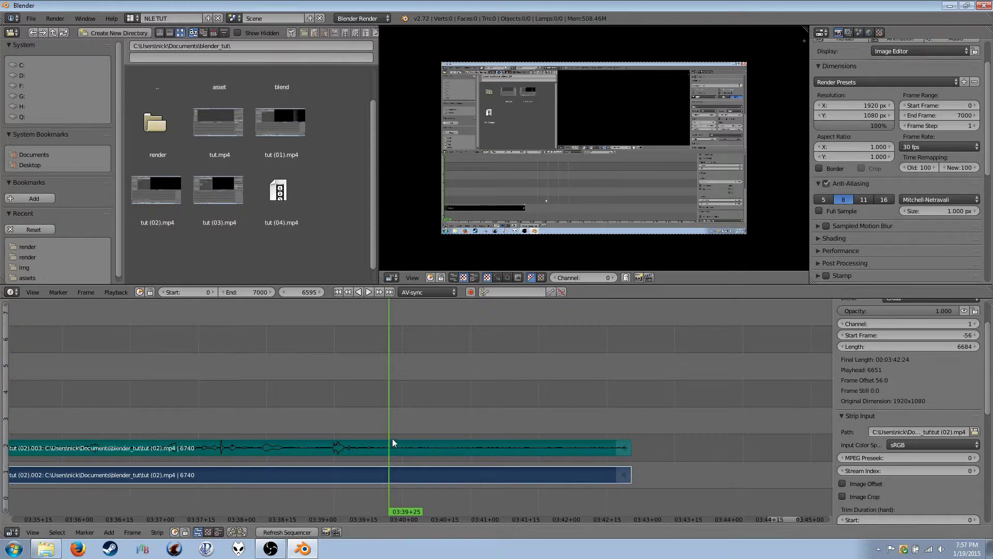
Step: Cut both tut (02) strips at frame 6604 (03:40+04) and erase the right-hand tail pieces
{"action": "left_click_drag", "start_coordinate": [391, 438], "coordinate": [412, 432]}
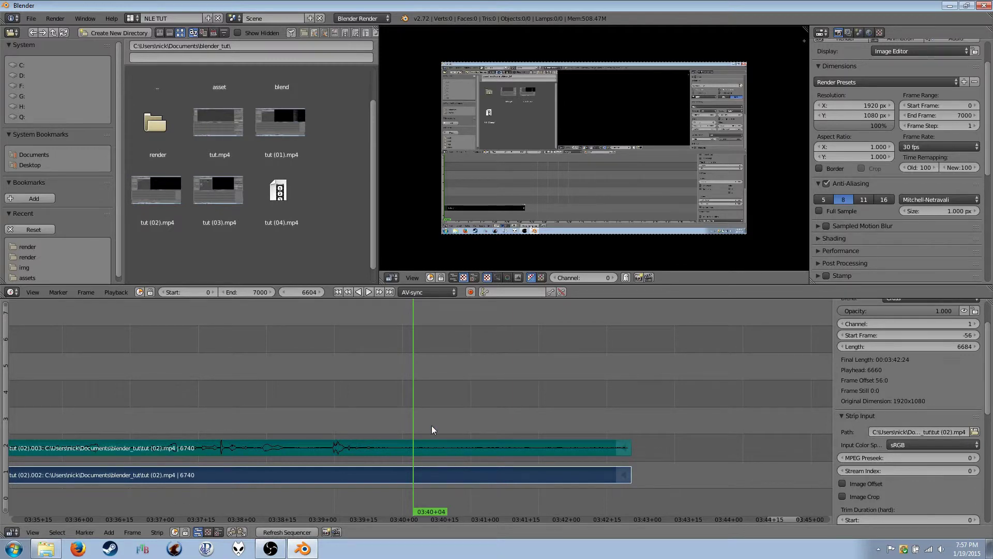
{"action": "key", "text": "k"}
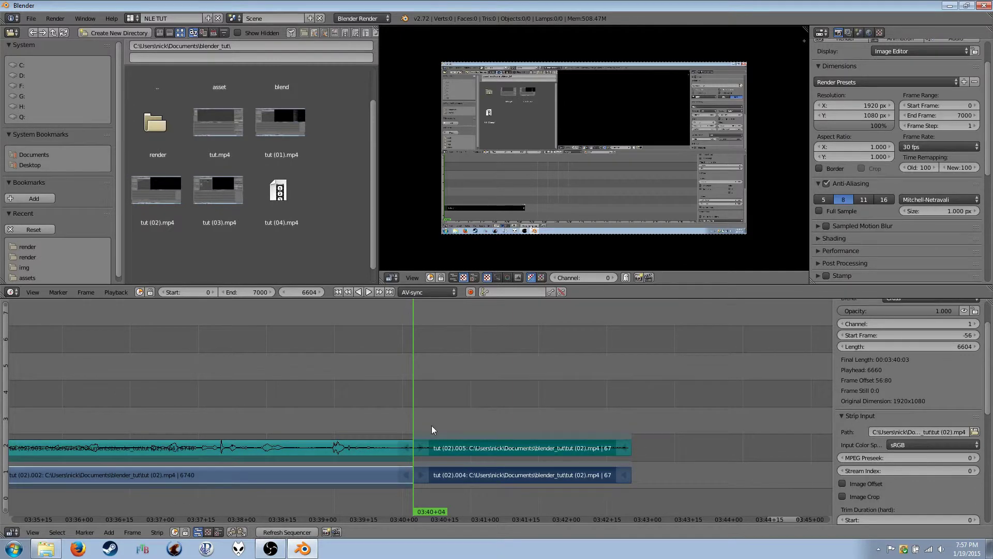
{"action": "right_click", "coordinate": [463, 451]}
{"action": "right_click", "coordinate": [461, 478]}
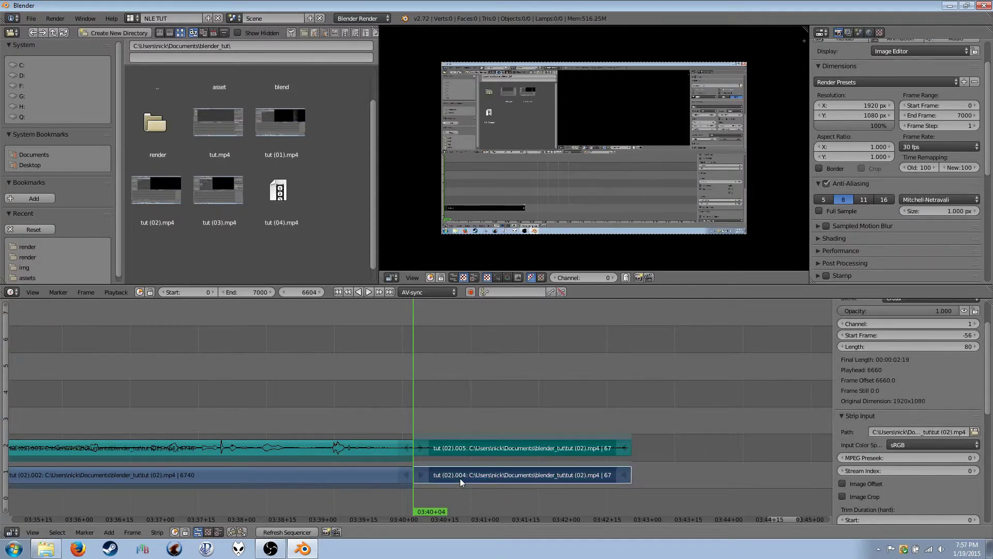
{"action": "key", "text": "x"}
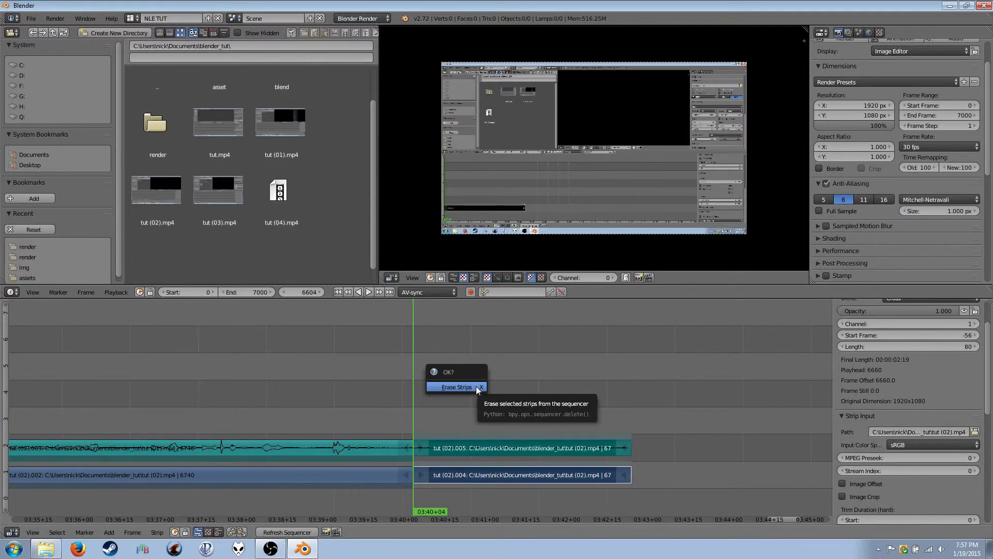
{"action": "left_click", "coordinate": [476, 386]}
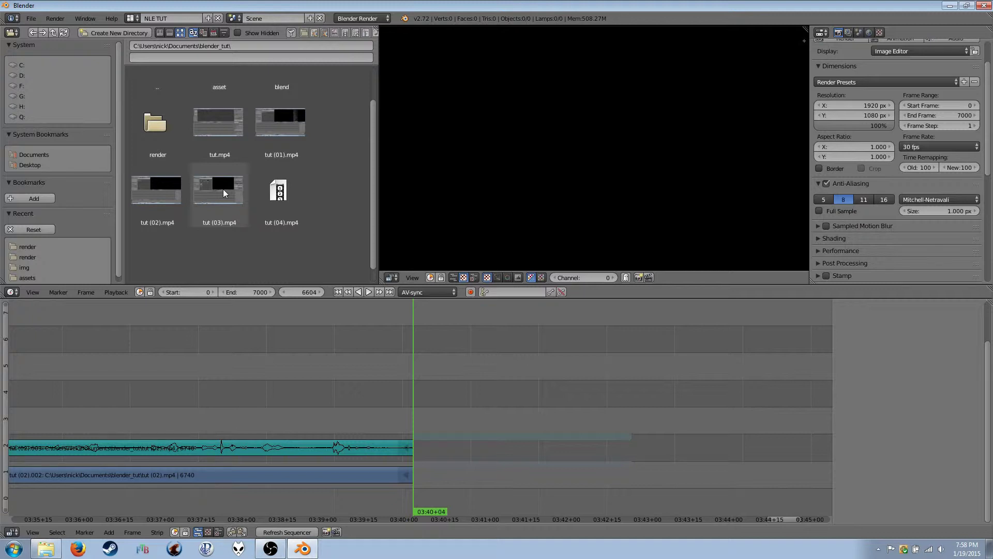
Step: Add tut (03).mp4 at frame 6604 and show its sound strip's waveform with Draw Waveform
{"action": "left_click_drag", "start_coordinate": [222, 189], "coordinate": [457, 480]}
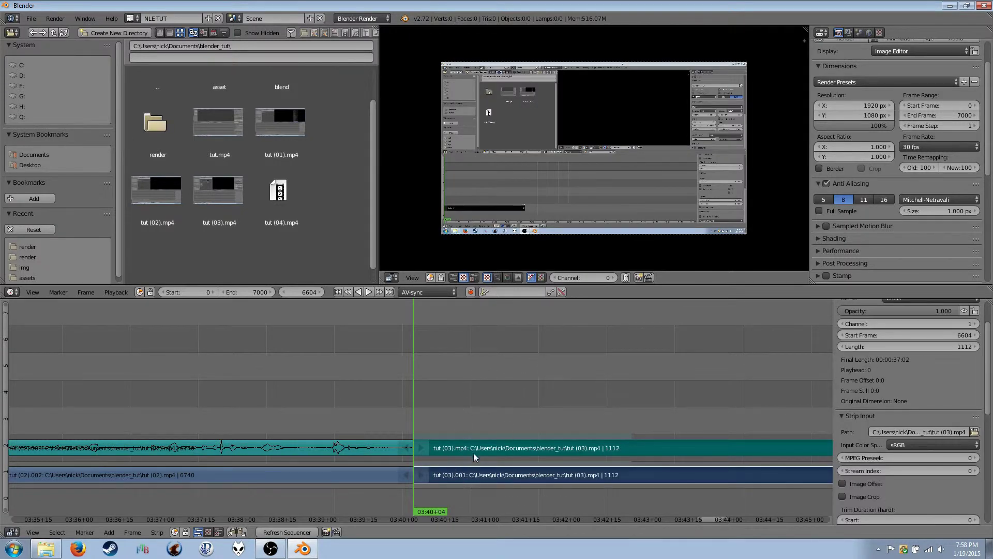
{"action": "left_click", "coordinate": [447, 448]}
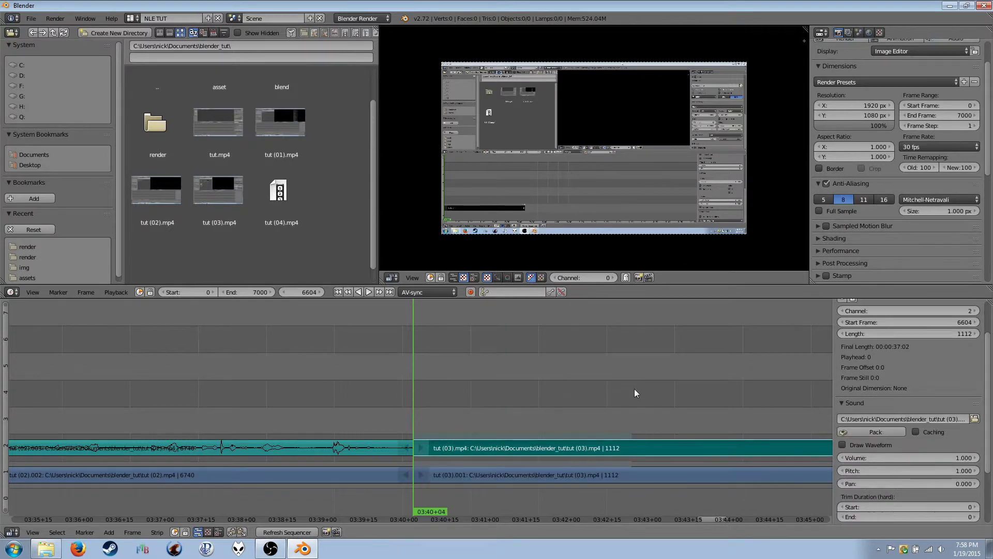
{"action": "left_click", "coordinate": [842, 444]}
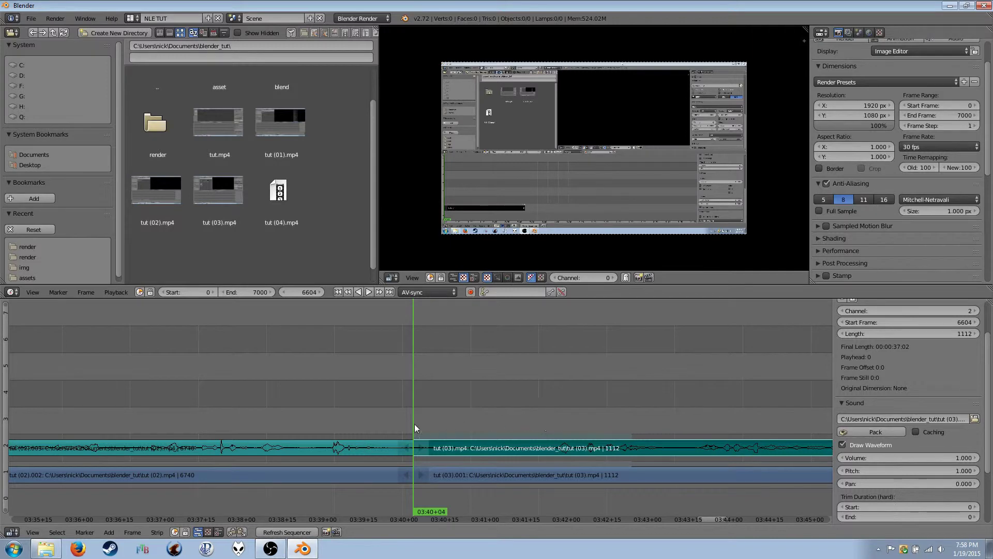
Step: Play back from 03:38+06 across the tut (02)–tut (03) join, keeping AV-sync
{"action": "left_click", "coordinate": [255, 424]}
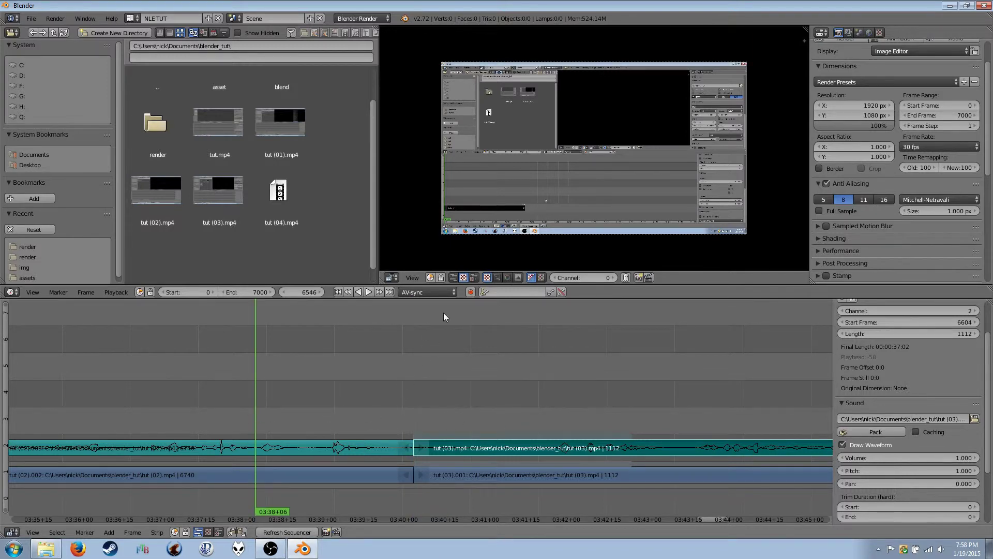
{"action": "left_click", "coordinate": [454, 293]}
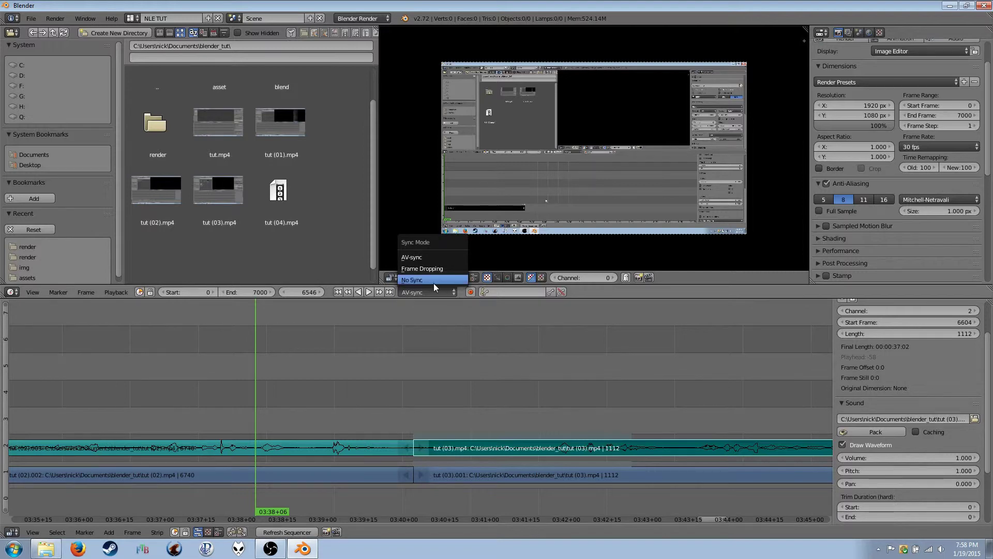
{"action": "left_click", "coordinate": [431, 259]}
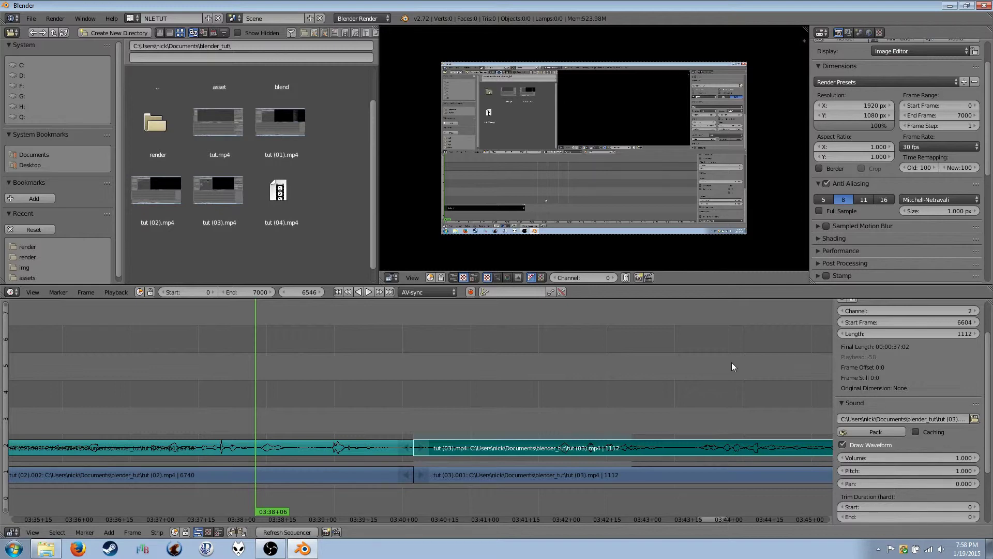
{"action": "left_click", "coordinate": [429, 293]}
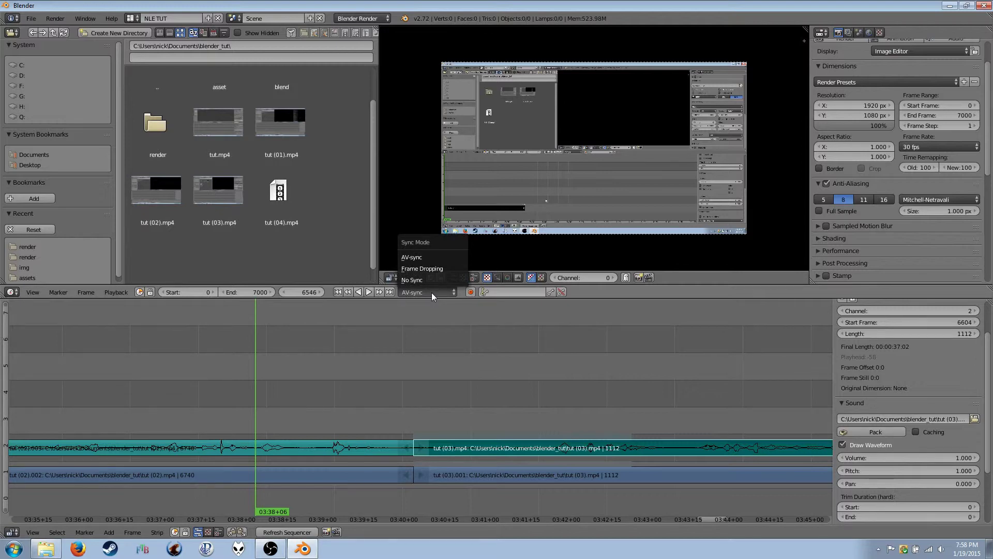
{"action": "left_click", "coordinate": [433, 256]}
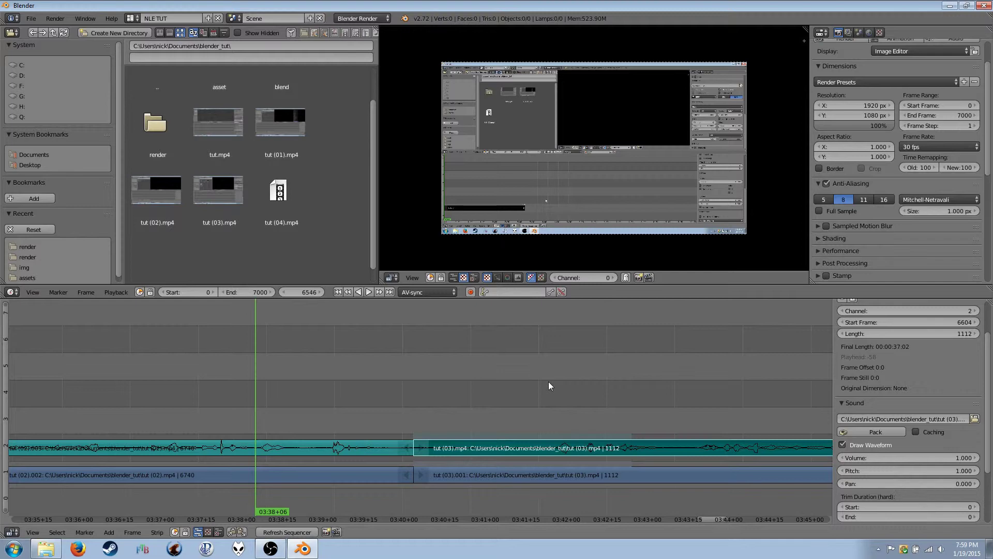
{"action": "key", "text": "alt+a"}
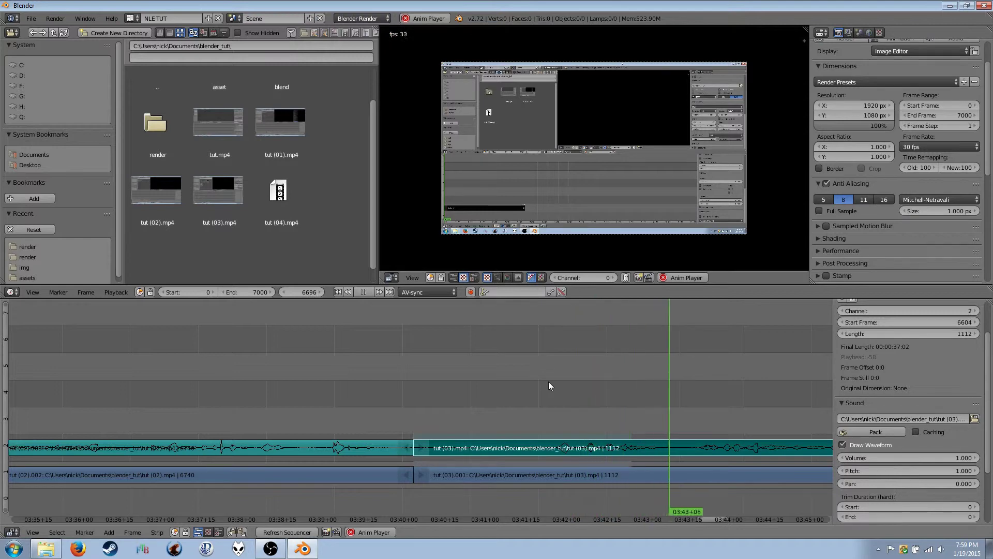
{"action": "key", "text": "Escape"}
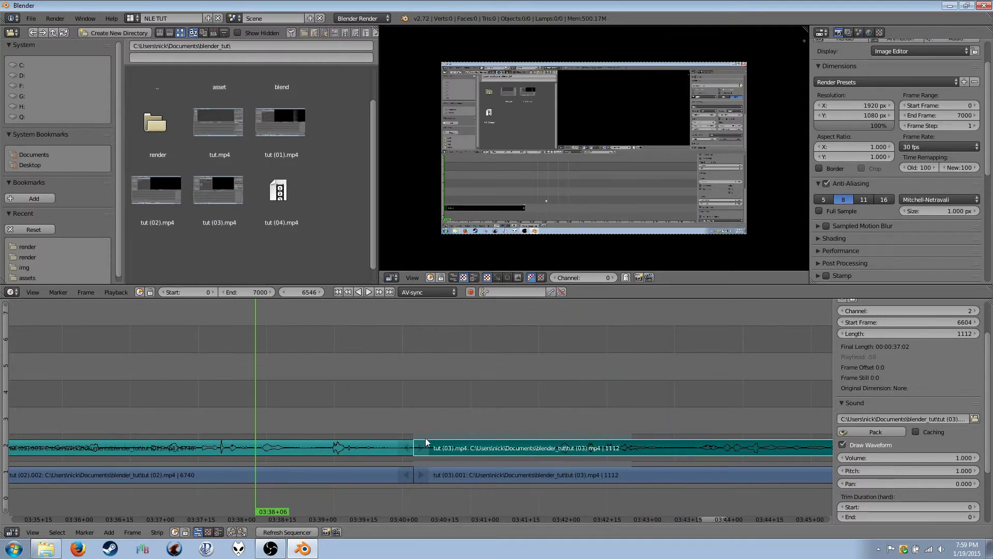
Step: Place the current frame at 03:42+06 (frame 6666)
{"action": "left_click", "coordinate": [500, 424]}
{"action": "left_click", "coordinate": [507, 429]}
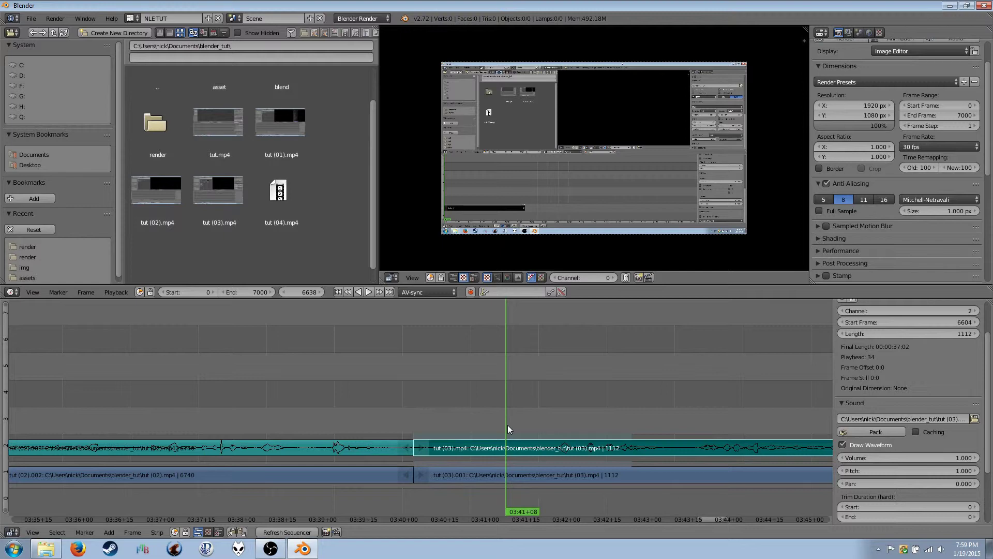
{"action": "left_click", "coordinate": [583, 421]}
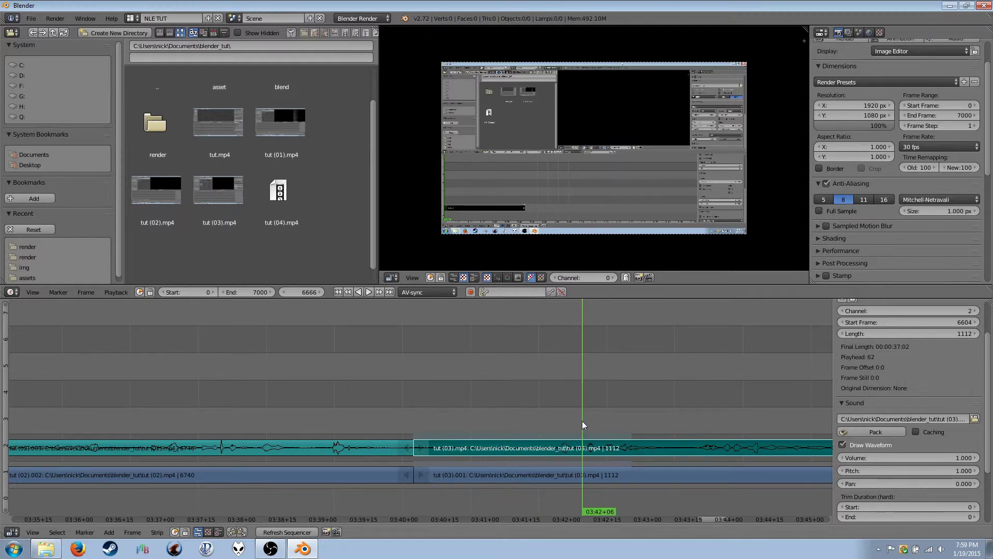
Step: Split the tut (03) strips at 03:42+06 and erase their left-hand video and sound pieces
{"action": "right_click", "coordinate": [587, 478]}
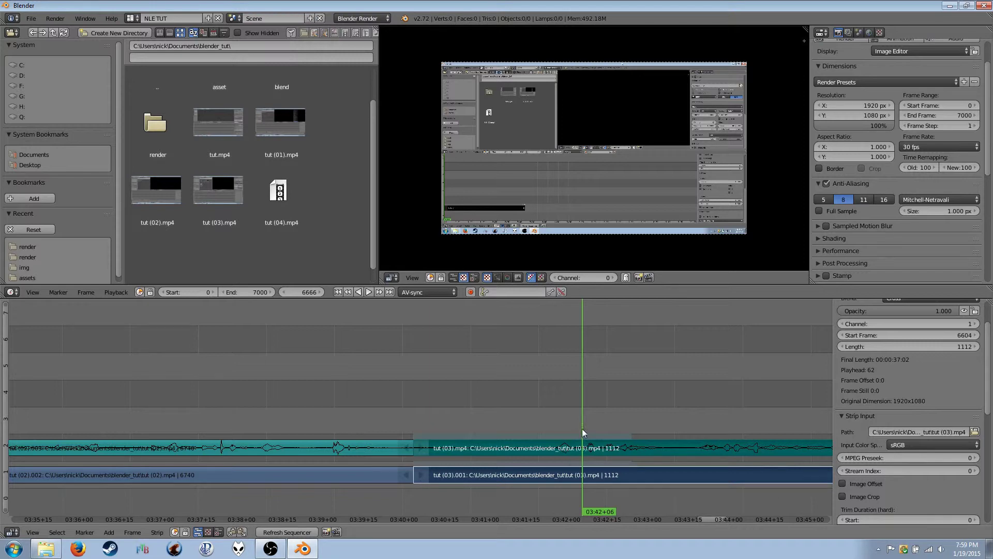
{"action": "key", "text": "k"}
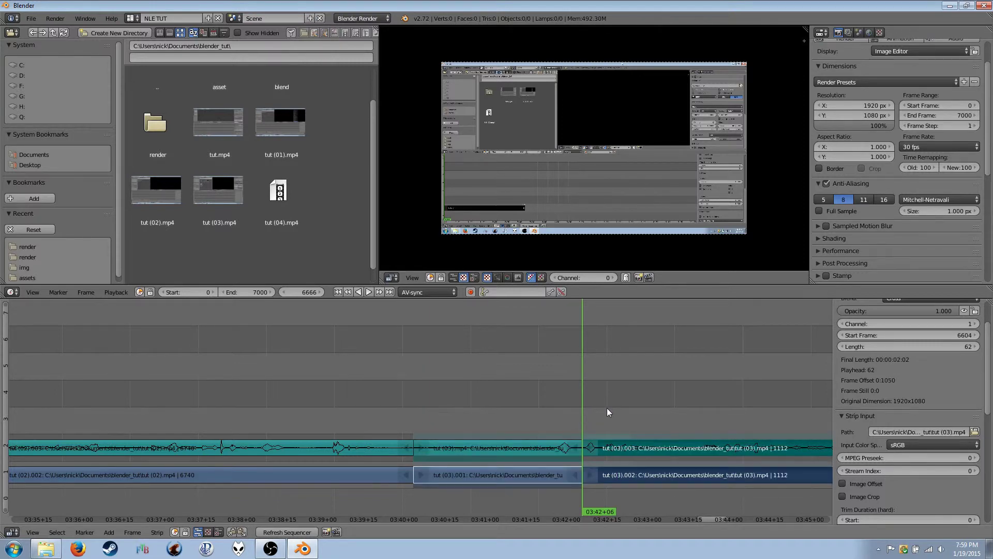
{"action": "right_click", "coordinate": [533, 450]}
{"action": "right_click", "coordinate": [527, 475]}
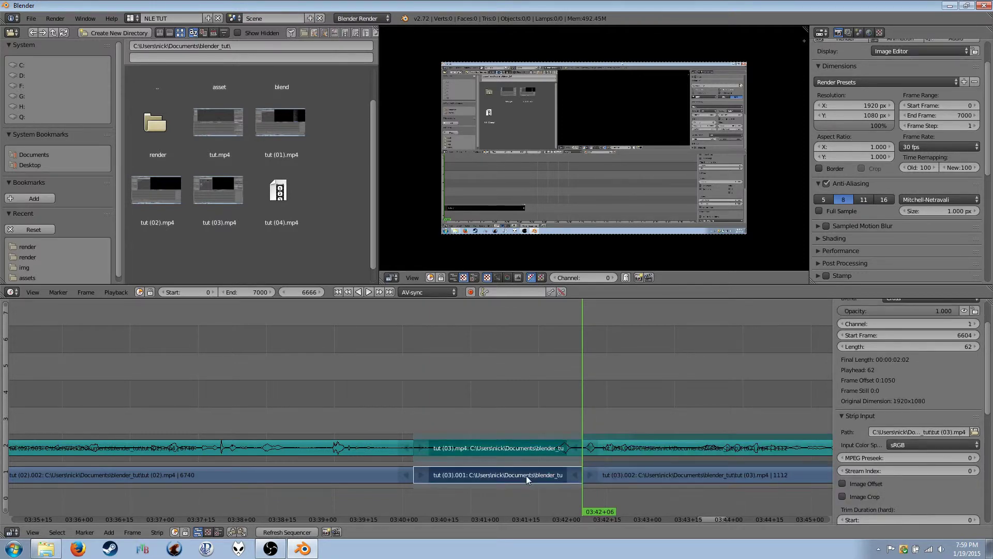
{"action": "key", "text": "x"}
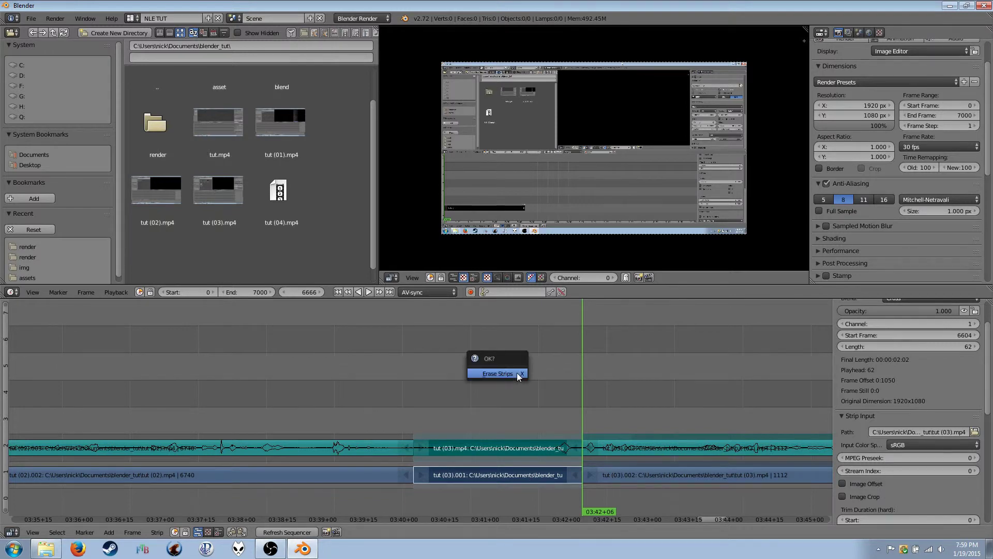
{"action": "left_click", "coordinate": [517, 375]}
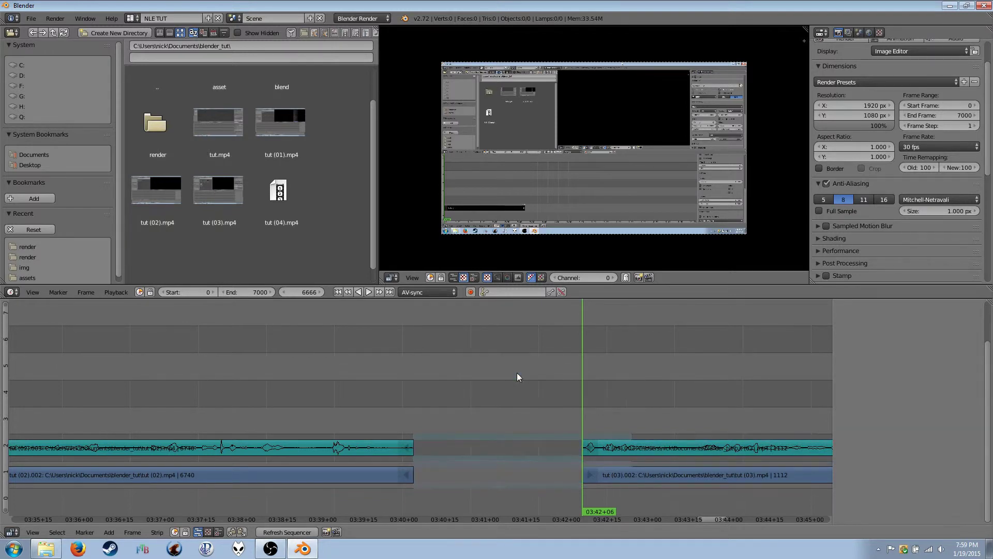
Step: Select the remaining tut (03) sound and video strips
{"action": "right_click", "coordinate": [610, 445]}
{"action": "right_click", "coordinate": [612, 475]}
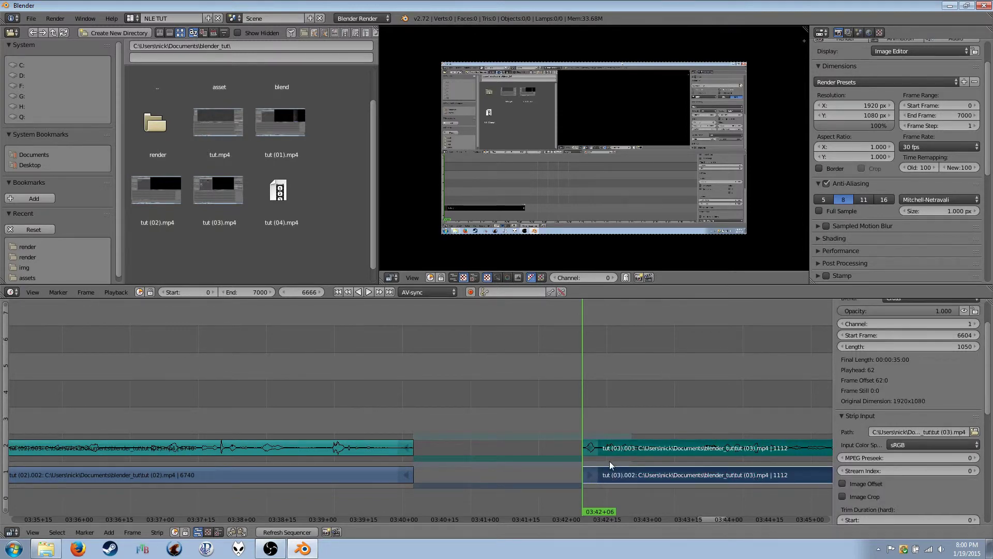
{"action": "right_click", "coordinate": [607, 471], "text": "alt"}
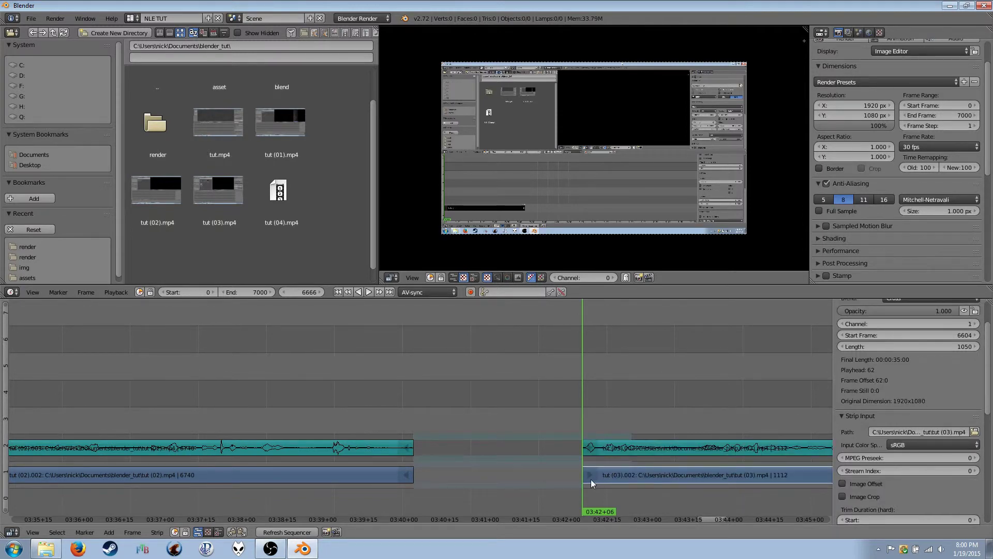
Step: Pull the start edges of the tut (03) video and sound strips back to frame 6648
{"action": "key", "text": "a"}
{"action": "key", "text": "a"}
{"action": "right_click", "coordinate": [589, 476]}
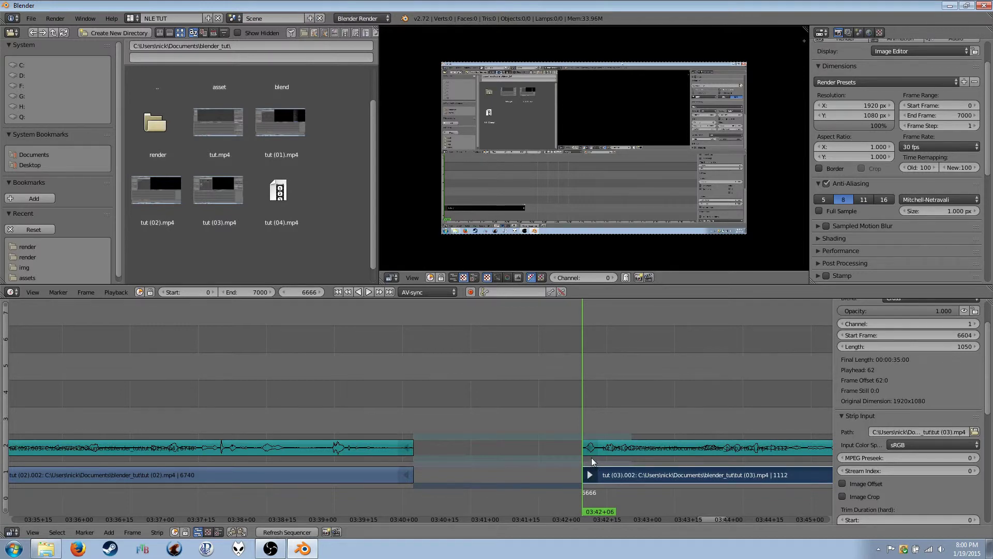
{"action": "right_click", "coordinate": [590, 450], "text": "shift"}
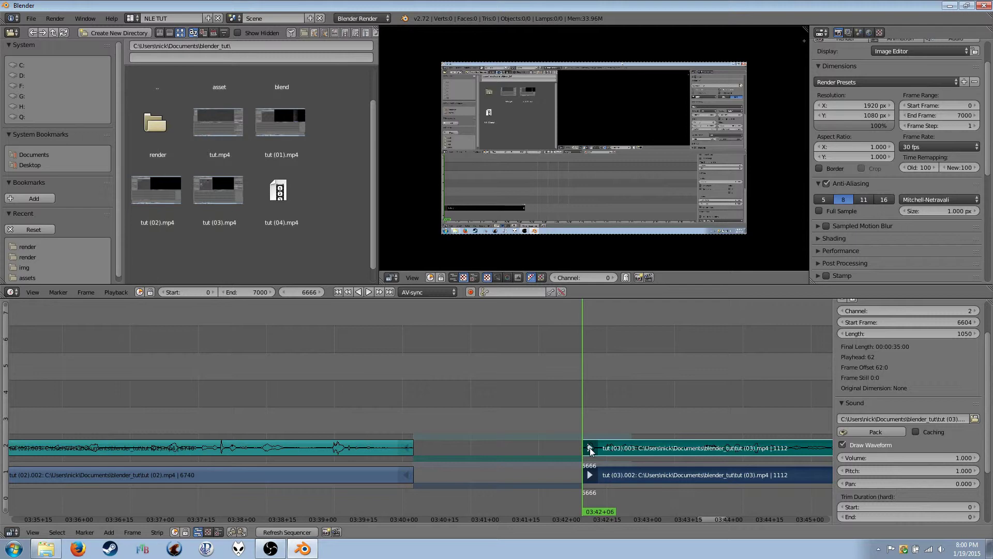
{"action": "key", "text": "g"}
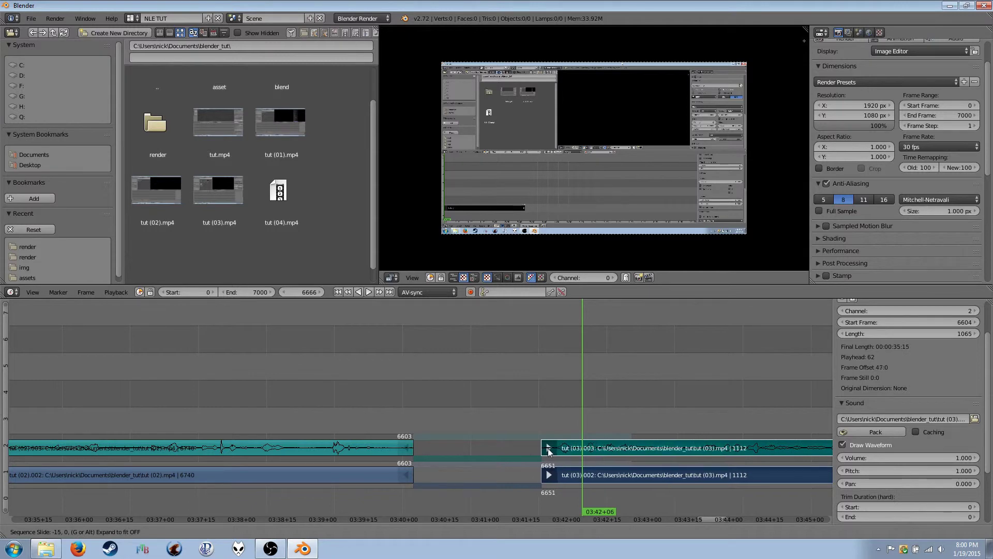
{"action": "left_click", "coordinate": [542, 454]}
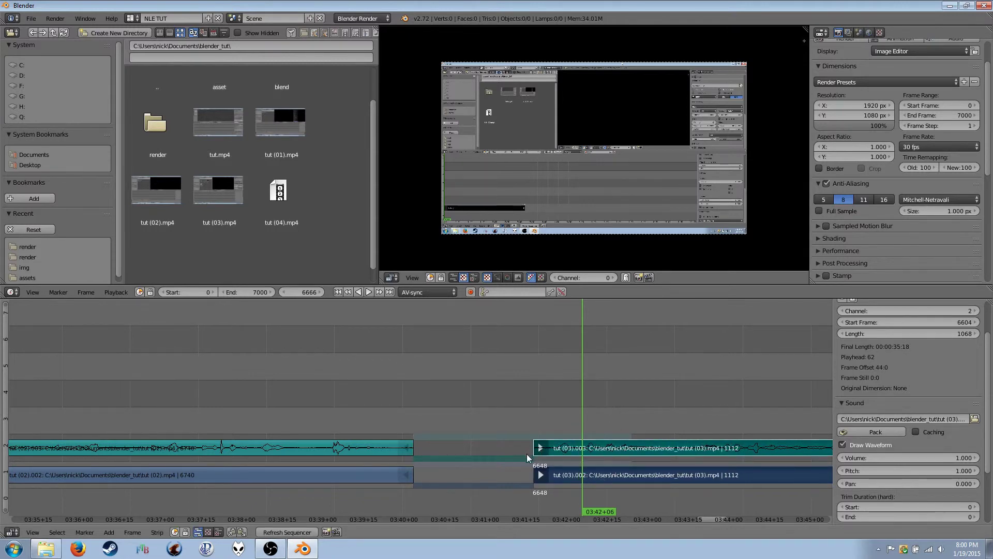
Step: Move the tut (03) strips left to start at frame 6560, flush against tut (02)
{"action": "right_click", "coordinate": [623, 474]}
{"action": "scroll", "coordinate": [581, 469], "scroll_direction": "up", "scroll_amount": 3}
{"action": "scroll", "coordinate": [685, 469], "scroll_direction": "up", "scroll_amount": 2}
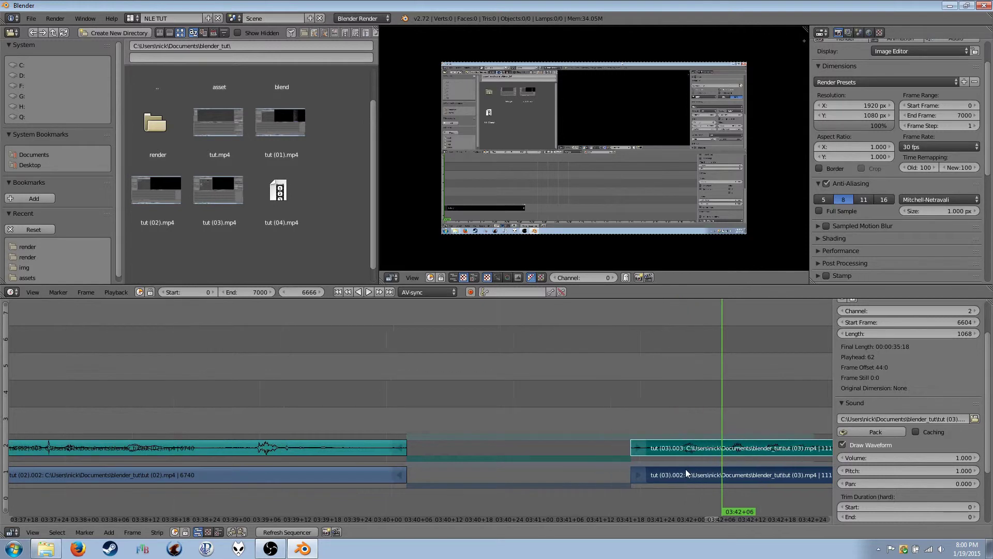
{"action": "key", "text": "g"}
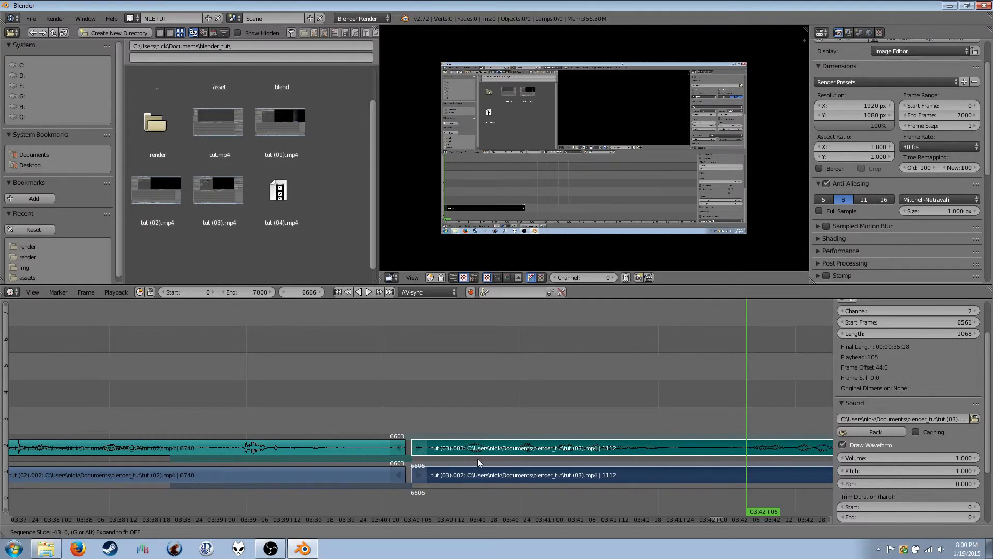
{"action": "left_click", "coordinate": [475, 459]}
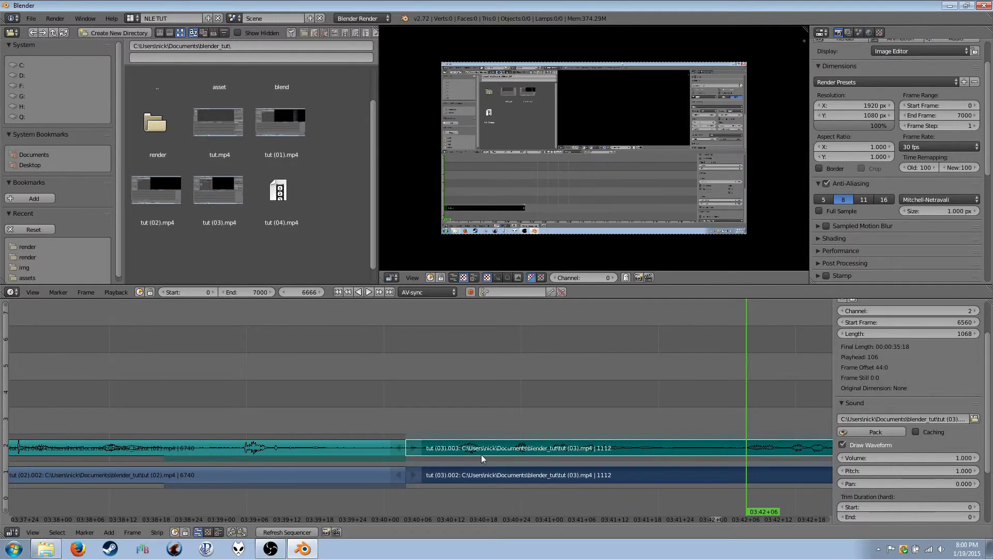
{"action": "scroll", "coordinate": [481, 454], "scroll_direction": "down", "scroll_amount": 3}
Step: Play the tut (02)–tut (03) join from frame 6538 and stop playback
{"action": "left_click", "coordinate": [327, 425]}
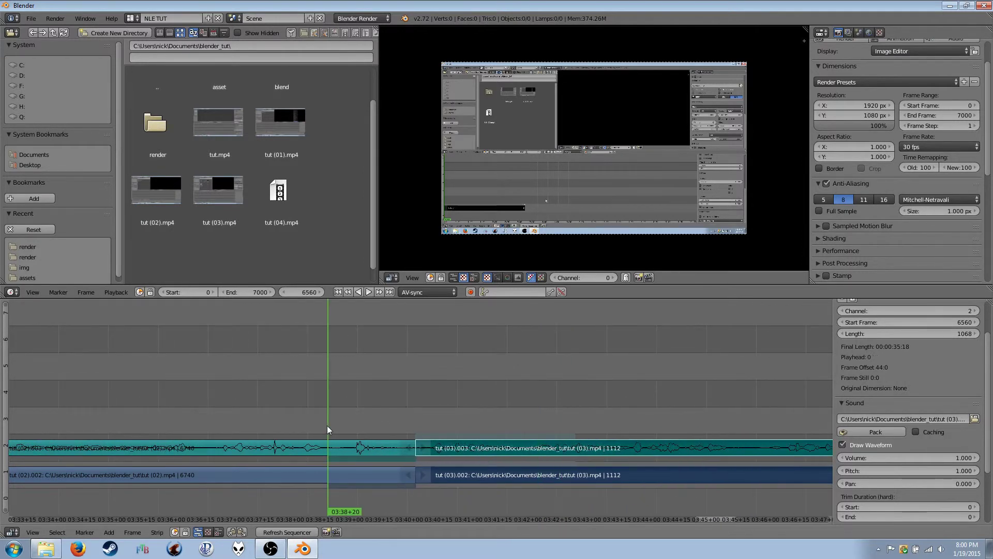
{"action": "left_click", "coordinate": [286, 420]}
{"action": "key", "text": "alt+a"}
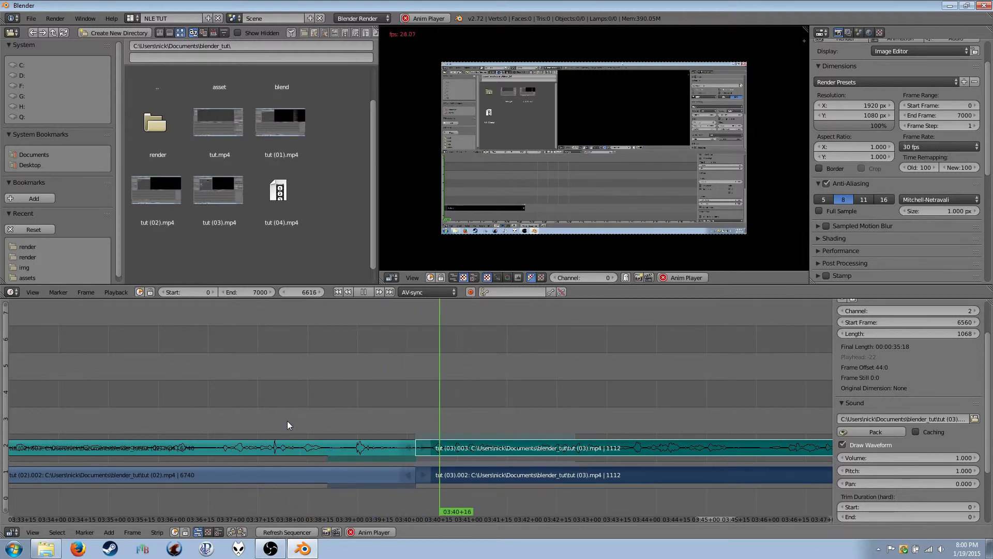
{"action": "key", "text": "Escape"}
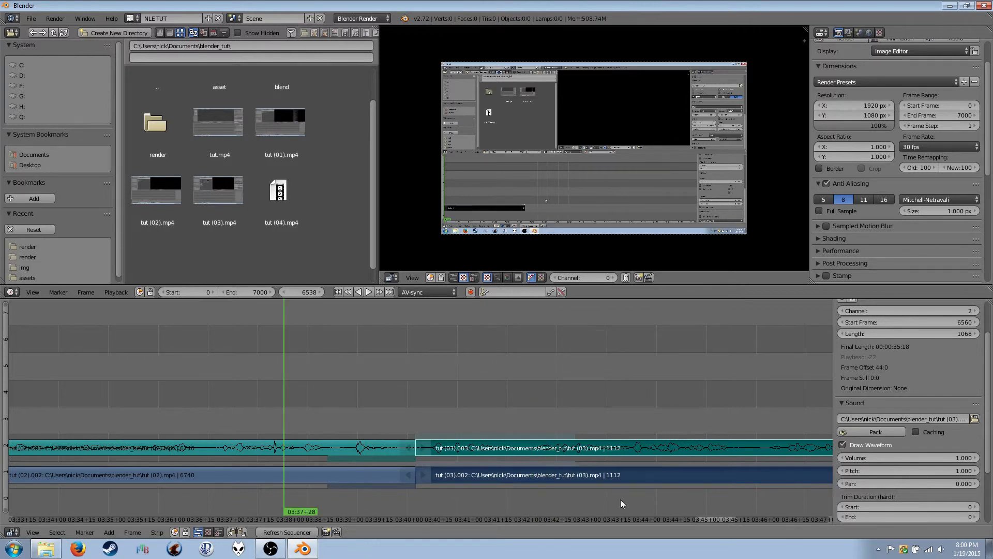
Step: Place the playhead at frame 7472 and raise the scene End frame from 7000 to 7703
{"action": "left_click_drag", "start_coordinate": [717, 521], "coordinate": [769, 522]}
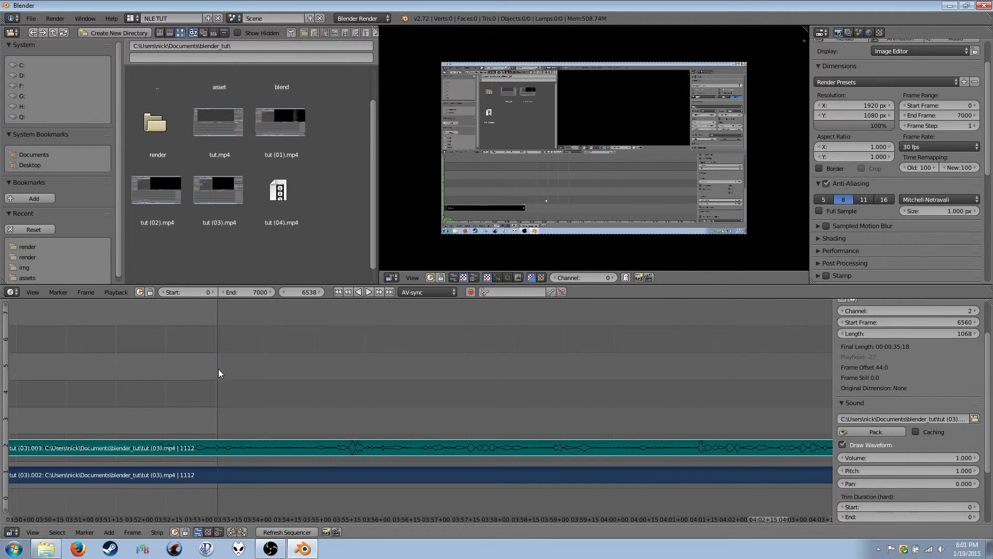
{"action": "left_click_drag", "start_coordinate": [766, 517], "coordinate": [812, 519]}
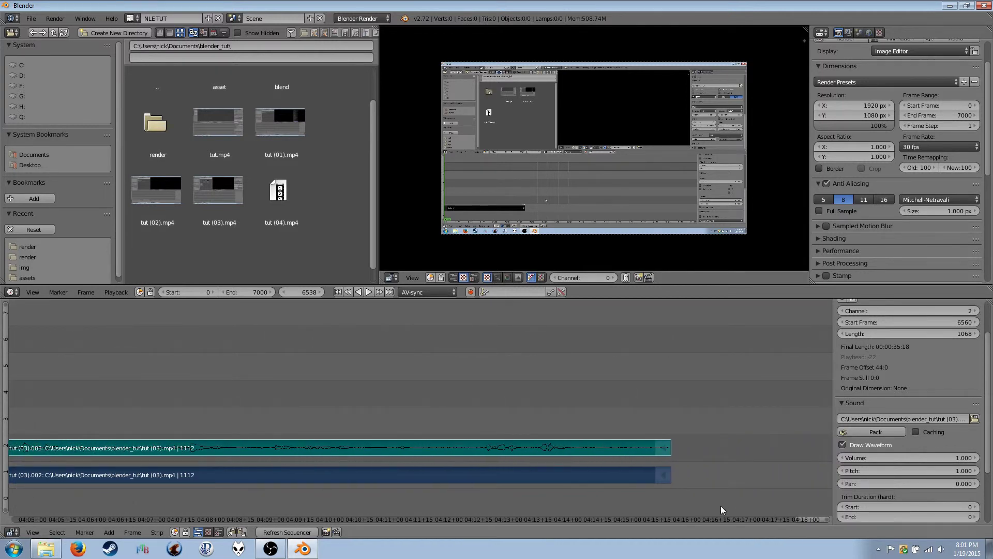
{"action": "left_click", "coordinate": [272, 430]}
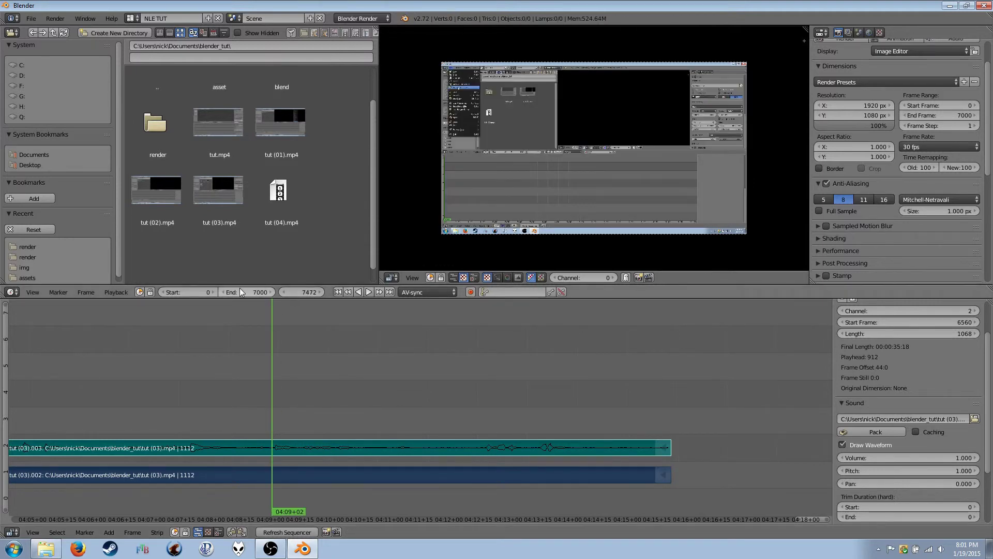
{"action": "mouse_move", "coordinate": [246, 292]}
{"action": "left_mouse_down"}
{"action": "mouse_move", "coordinate": [285, 291]}
{"action": "mouse_move", "coordinate": [272, 292]}
{"action": "left_mouse_up"}
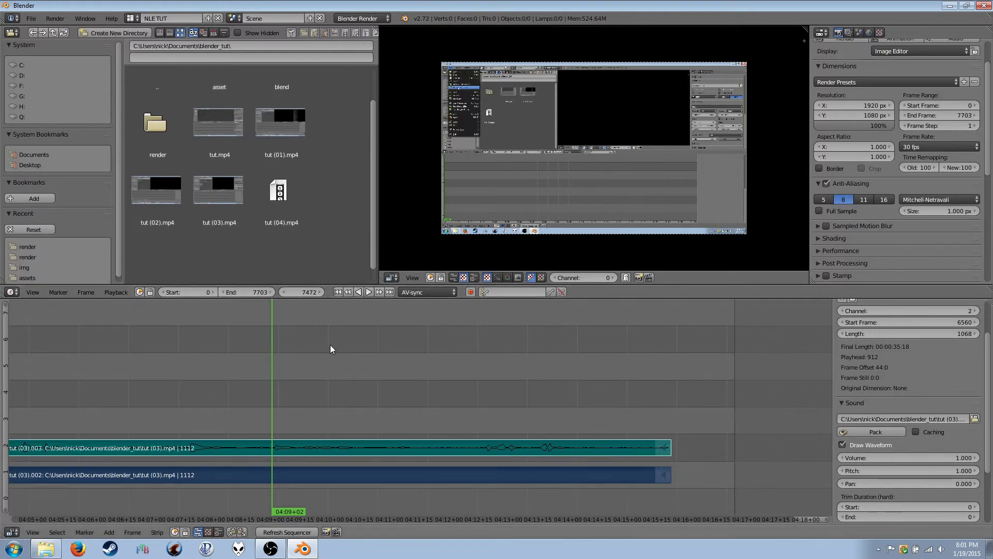
Step: Play the ending of tut (03) and place the playhead at frame 7627 (04:14+07)
{"action": "key", "text": "alt+a"}
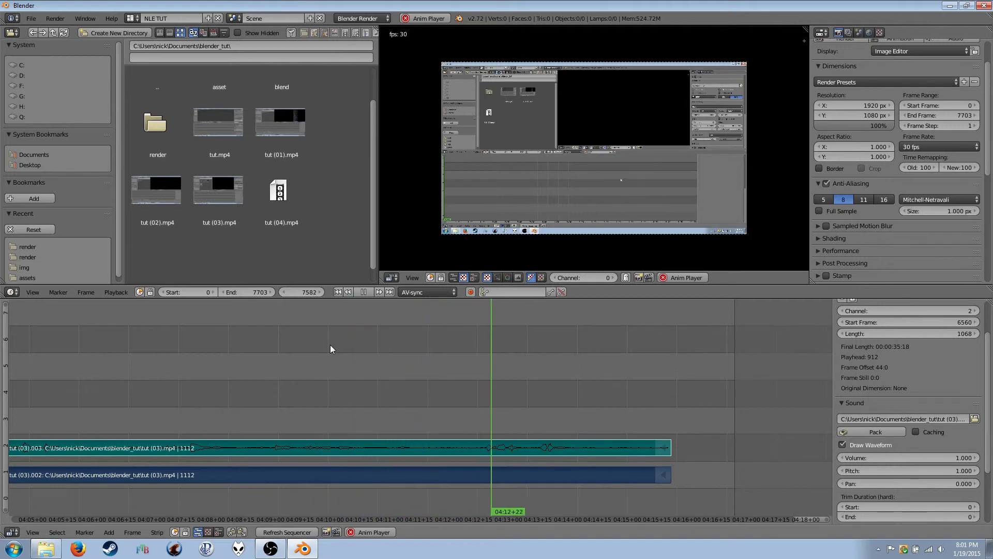
{"action": "key", "text": "Escape"}
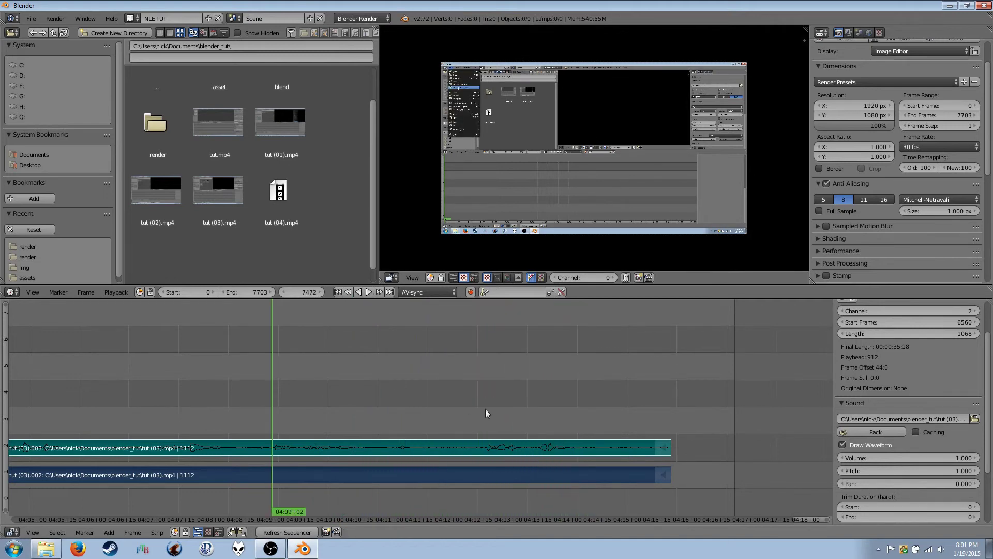
{"action": "left_click", "coordinate": [582, 418]}
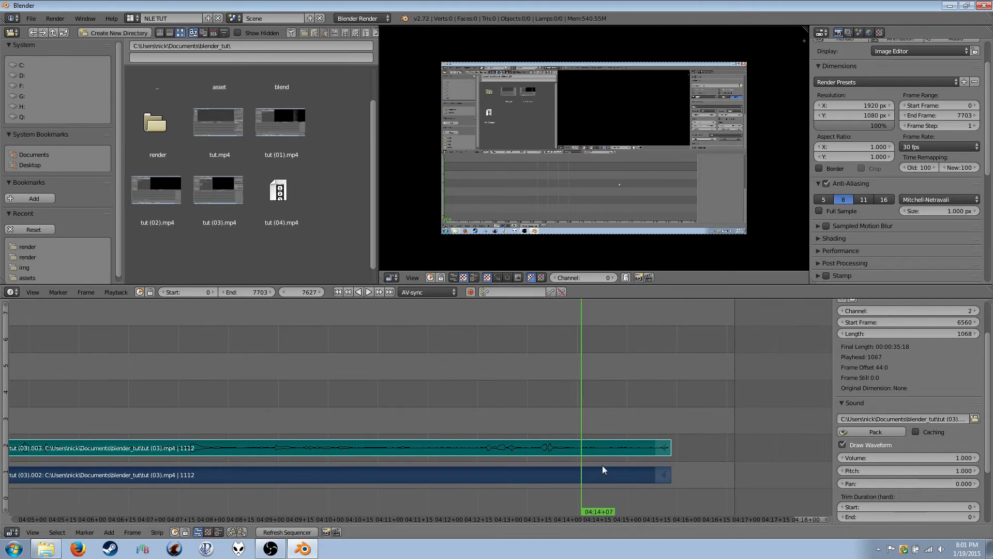
Step: Cut both tut (03) strips at frame 7627 and erase the tail pieces
{"action": "key", "text": "k"}
{"action": "left_click", "coordinate": [616, 476]}
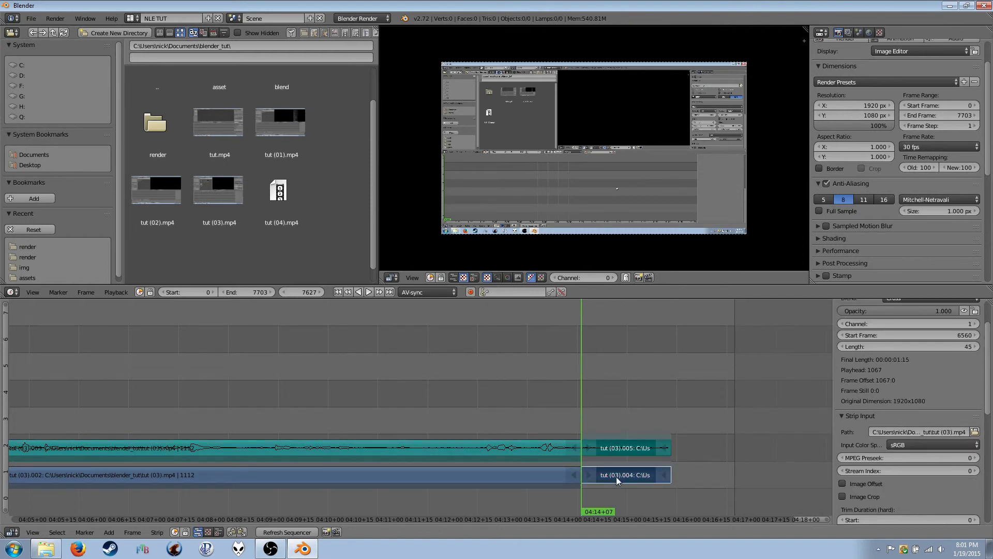
{"action": "key", "text": "x"}
{"action": "left_click", "coordinate": [616, 477]}
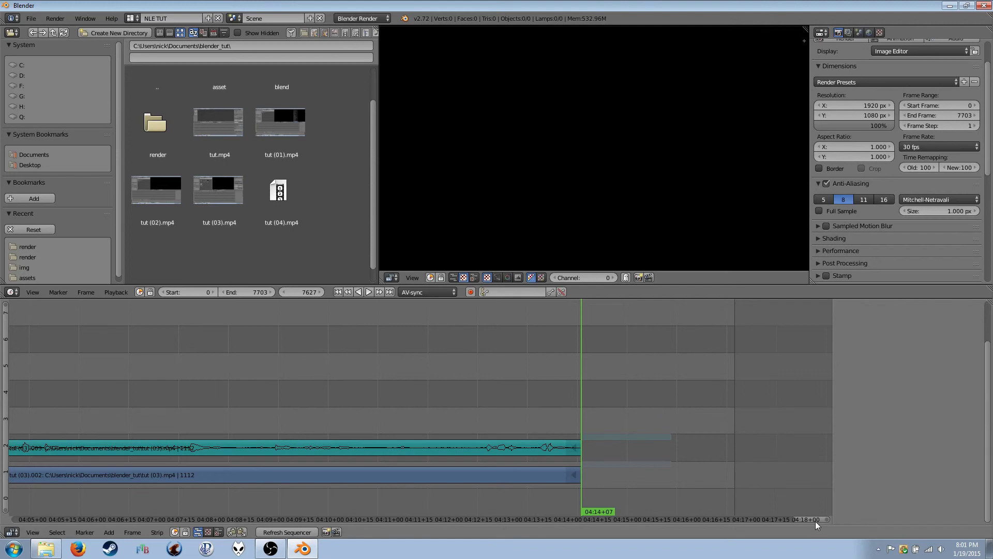
{"action": "left_click_drag", "start_coordinate": [815, 521], "coordinate": [745, 499]}
{"action": "scroll", "coordinate": [712, 450], "scroll_direction": "down", "scroll_amount": 5}
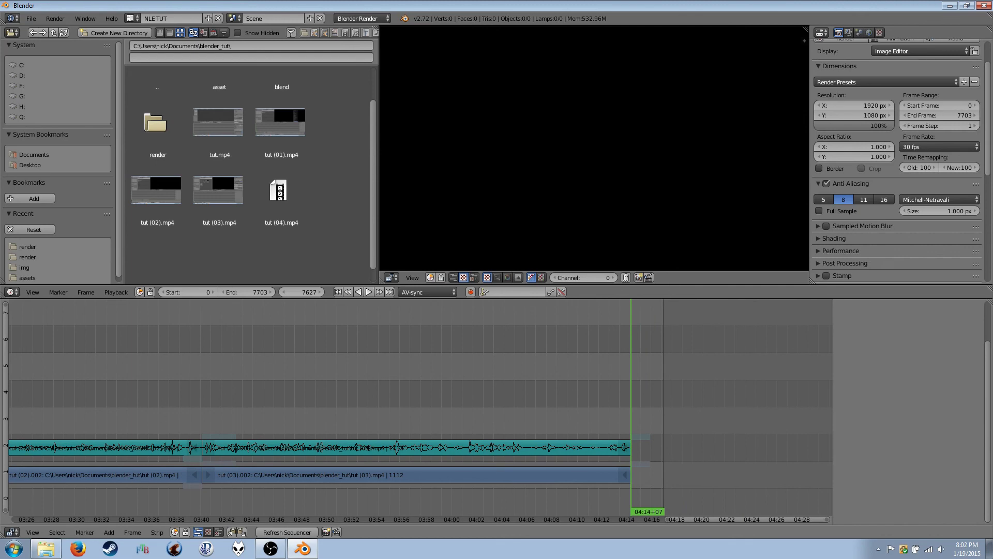